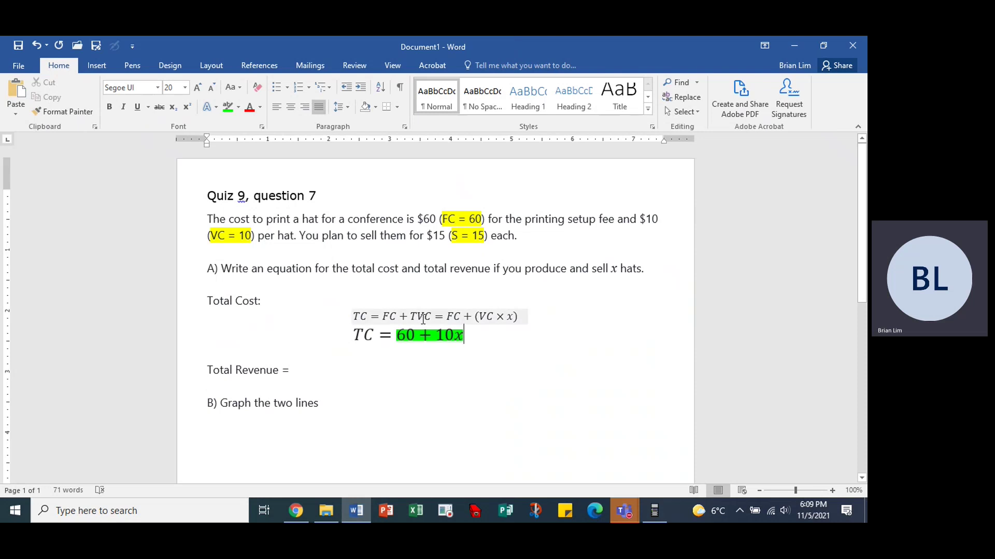
Set the font size of the general total cost equation, TC = FC + TVC = FC + (VC × x), to 16.
{"action": "left_click", "coordinate": [423, 318]}
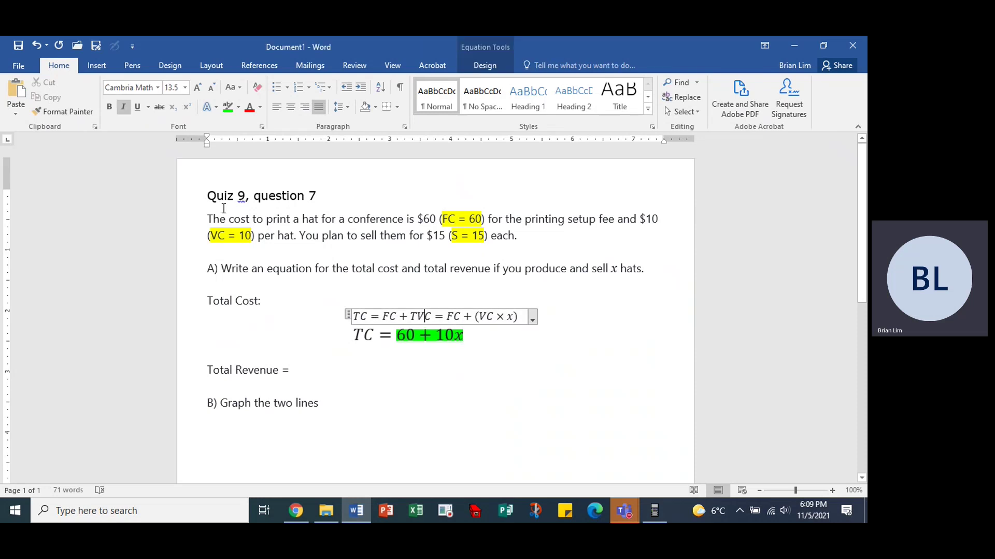
{"action": "left_click", "coordinate": [185, 87]}
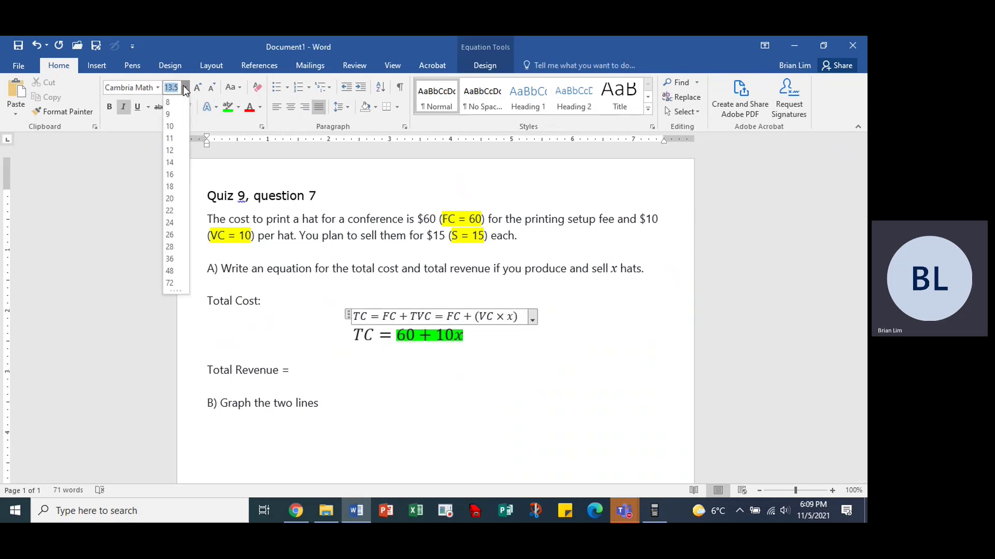
{"action": "left_click", "coordinate": [169, 174]}
{"action": "left_click", "coordinate": [363, 356]}
Replace the equals sign after the Total Revenue label with a colon and add an empty line below it.
{"action": "left_click", "coordinate": [300, 370]}
{"action": "key", "text": "BackSpace"}
{"action": "key", "text": "BackSpace"}
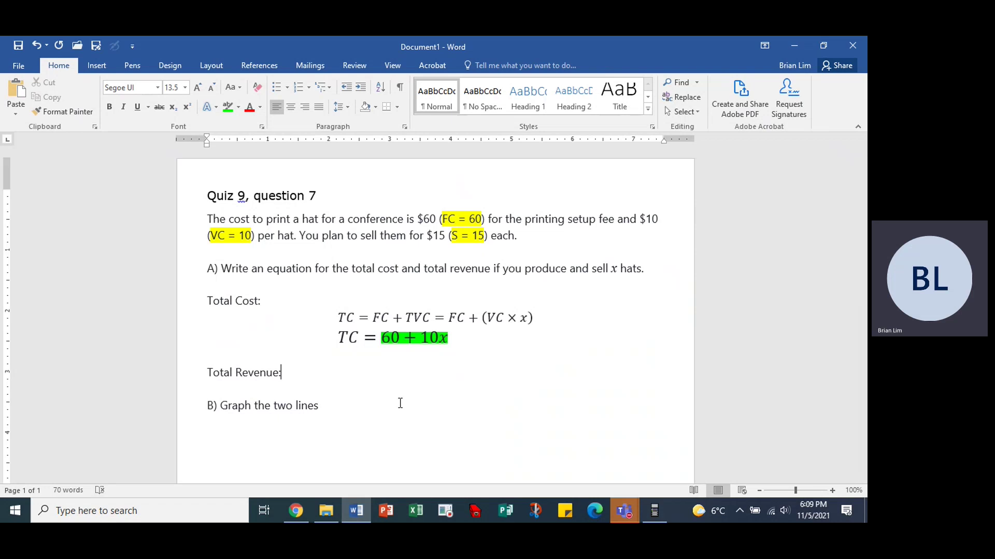
{"action": "key", "text": "Return"}
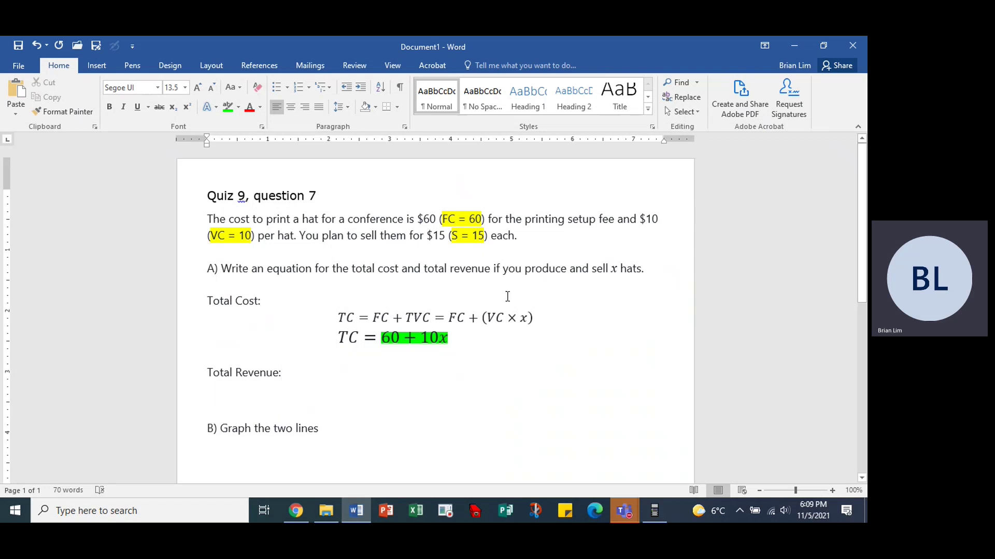
Insert a centred display equation under Total Revenue reading TR = S × x.
{"action": "key", "text": "alt+equal"}
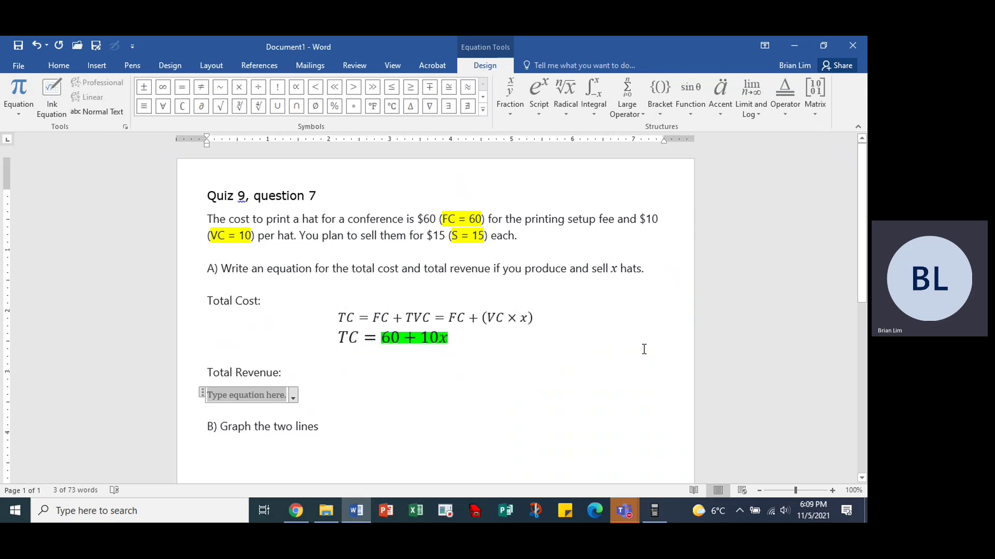
{"action": "left_click", "coordinate": [293, 397]}
{"action": "left_click", "coordinate": [254, 458]}
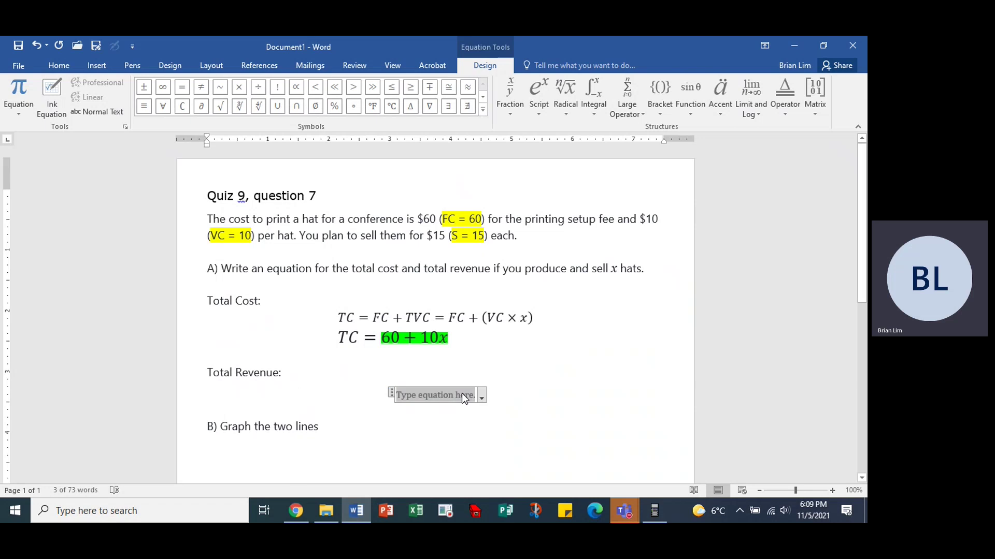
{"action": "type", "text": "TR"}
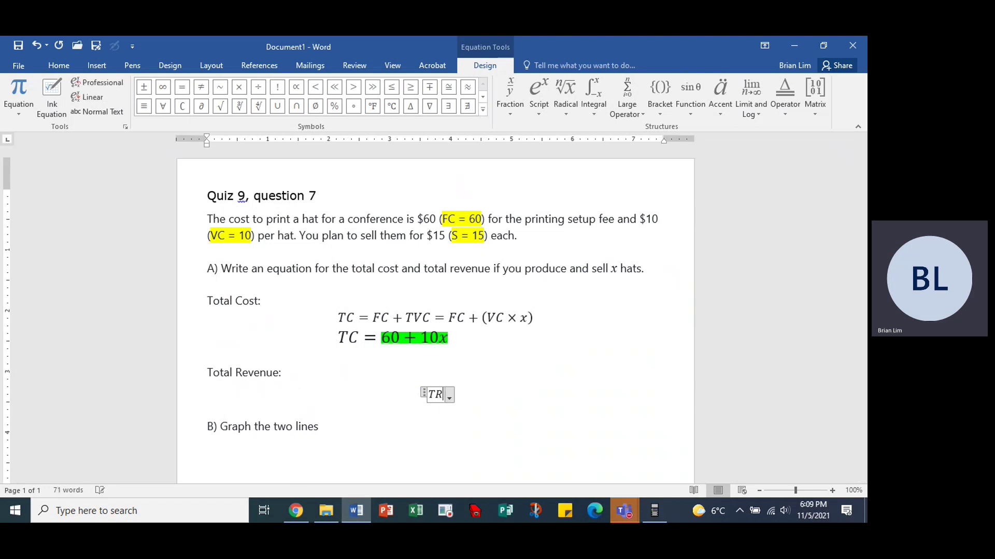
{"action": "type", "text": " = S"}
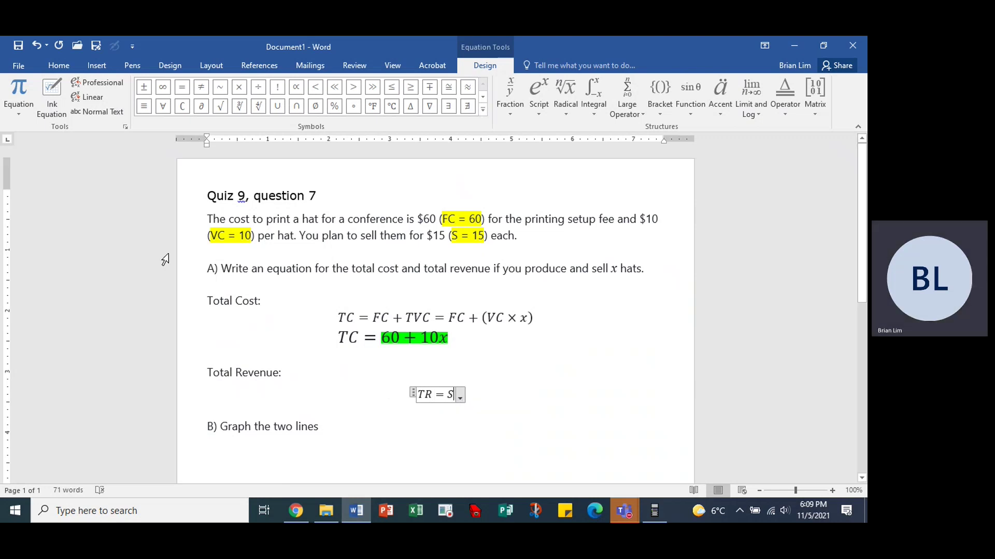
{"action": "left_click", "coordinate": [239, 87]}
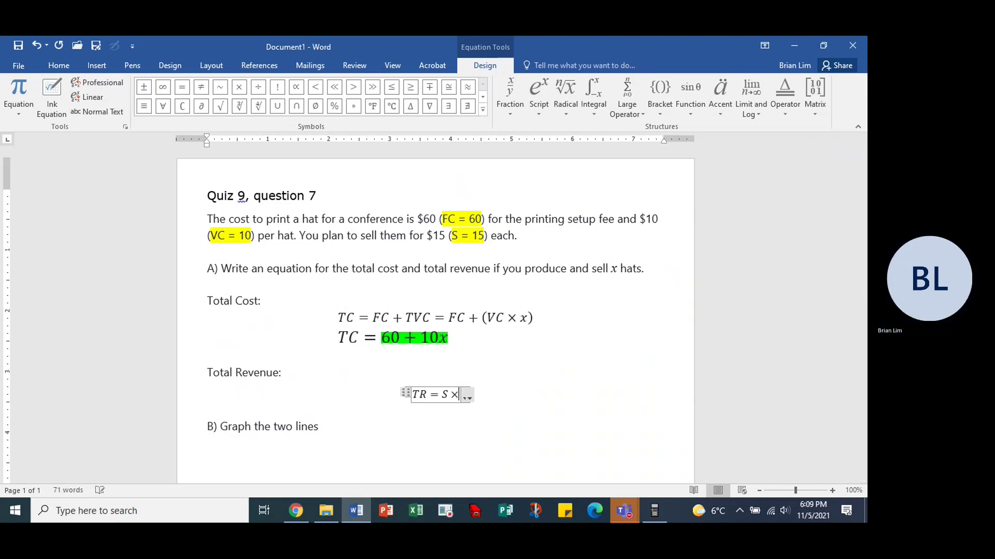
{"action": "type", "text": "x"}
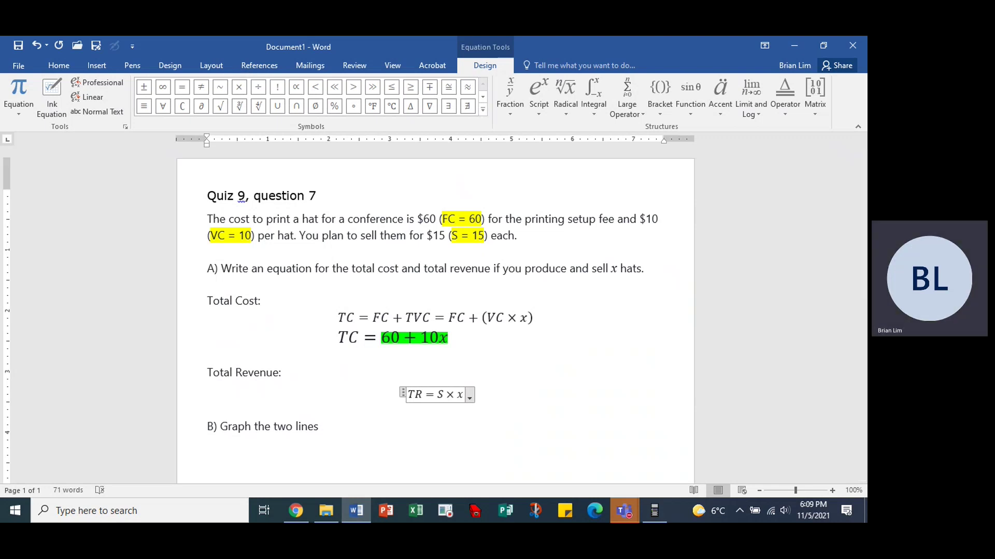
Add a second equation line TR = 15x below the general total revenue formula, using the given selling price.
{"action": "key", "text": "Return"}
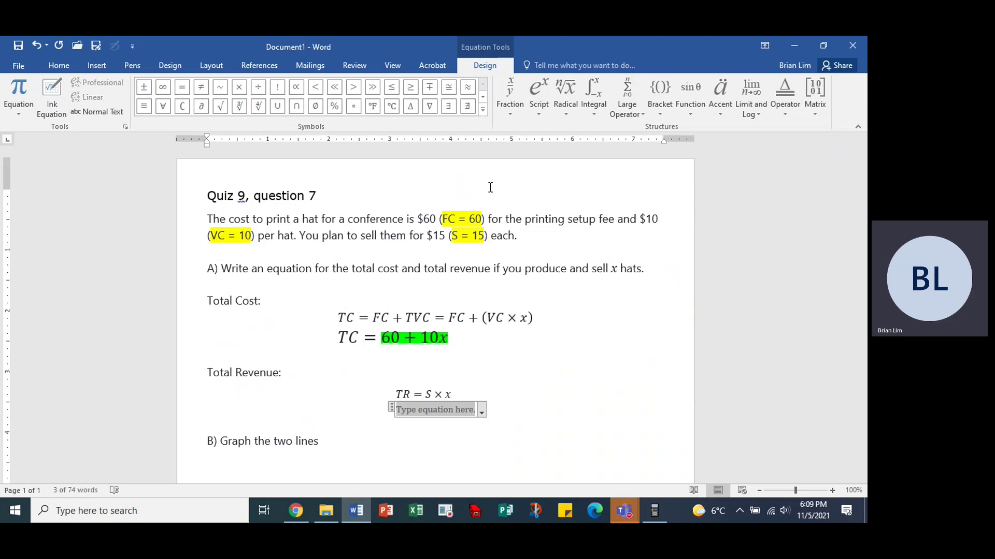
{"action": "type", "text": "TR"}
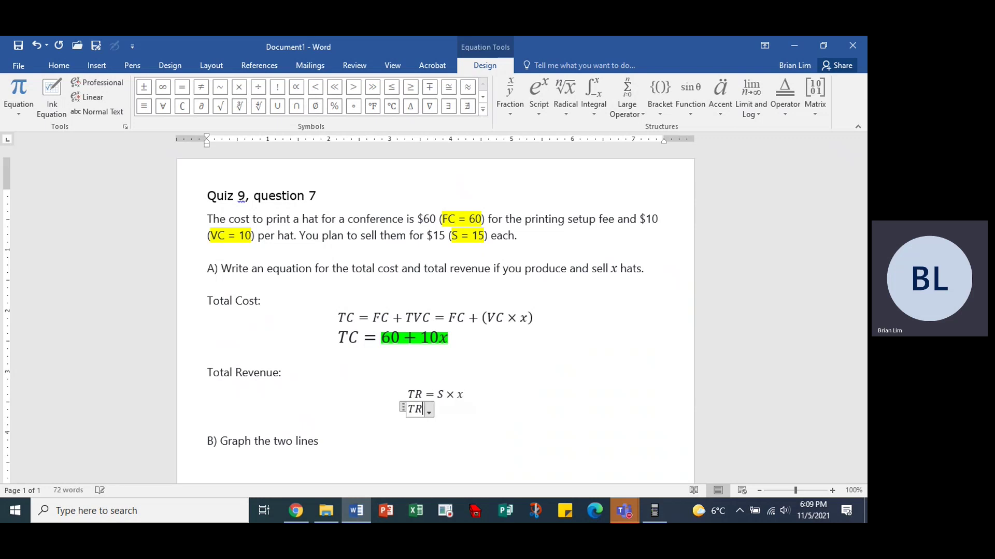
{"action": "type", "text": " ="}
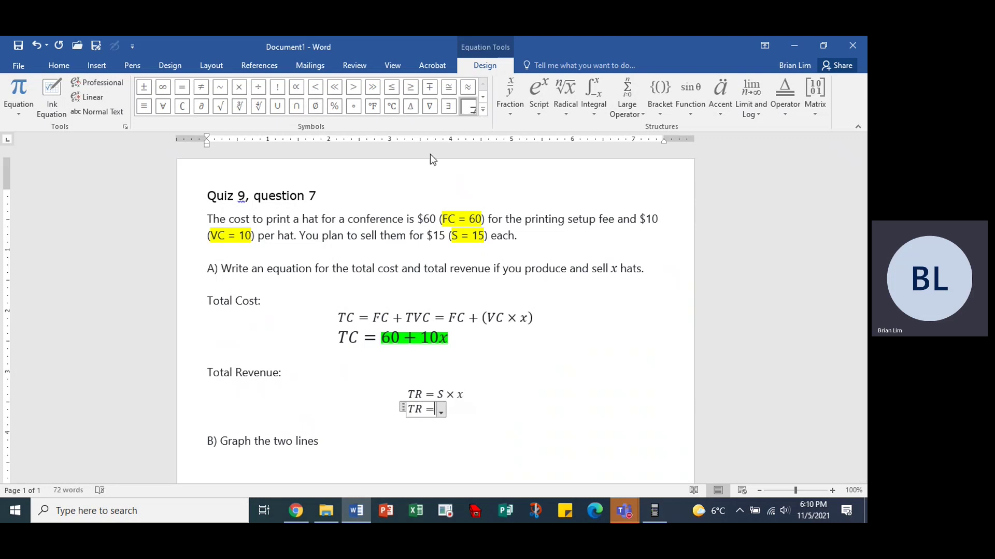
{"action": "scroll", "coordinate": [402, 242], "scroll_direction": "up", "scroll_amount": 1}
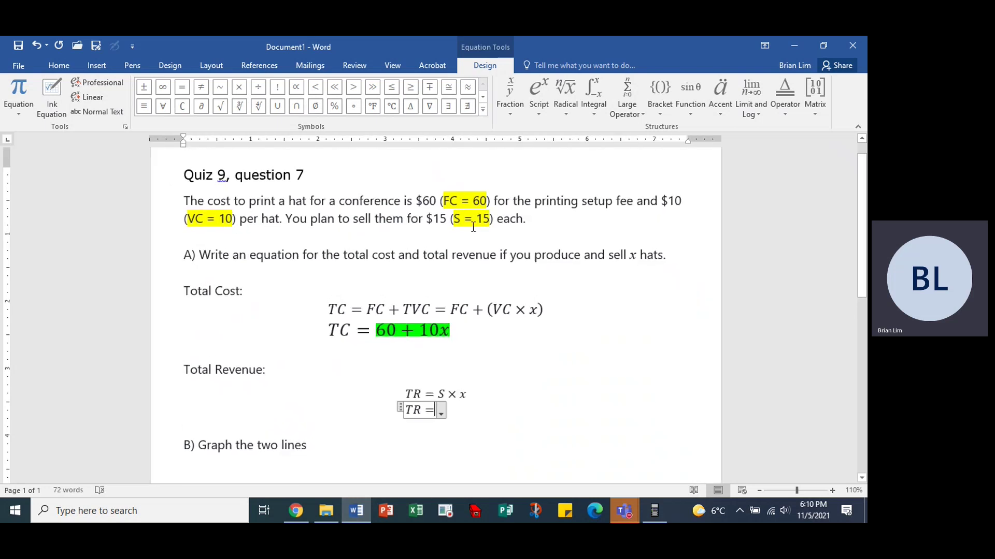
{"action": "left_click_drag", "start_coordinate": [453, 220], "coordinate": [488, 218]}
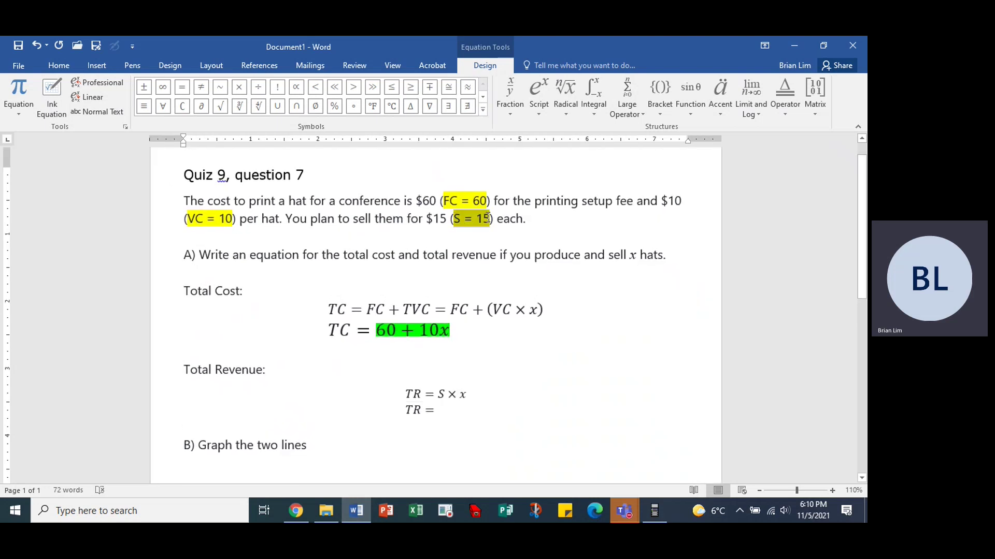
{"action": "left_click", "coordinate": [444, 410]}
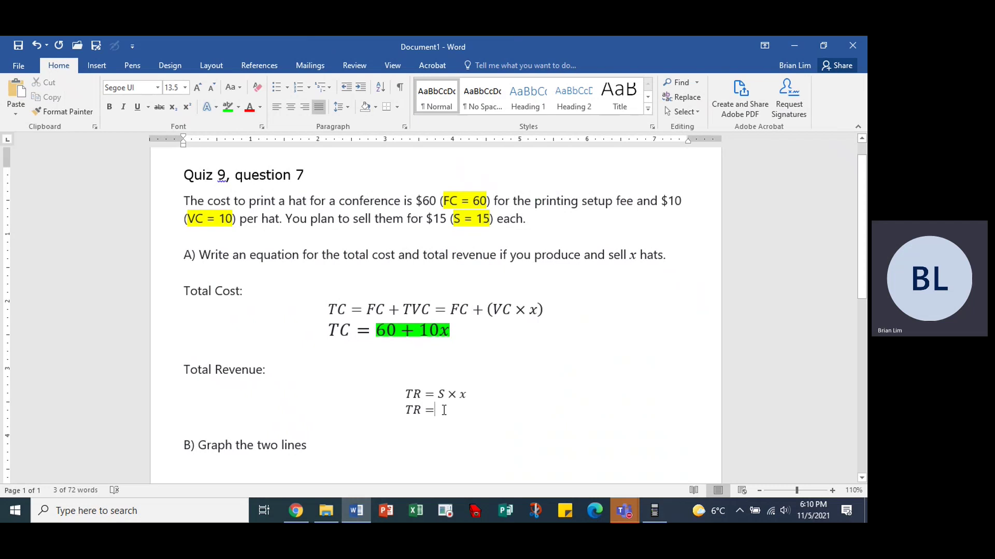
{"action": "key", "text": "Left"}
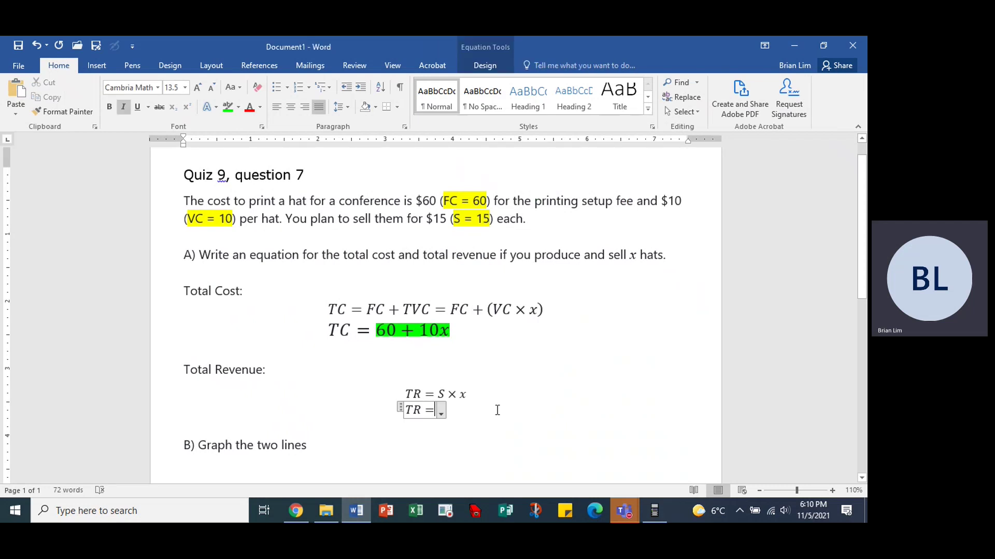
{"action": "type", "text": "15x"}
Highlight 15x in the second total revenue equation in bright green.
{"action": "left_click_drag", "start_coordinate": [440, 410], "coordinate": [456, 410]}
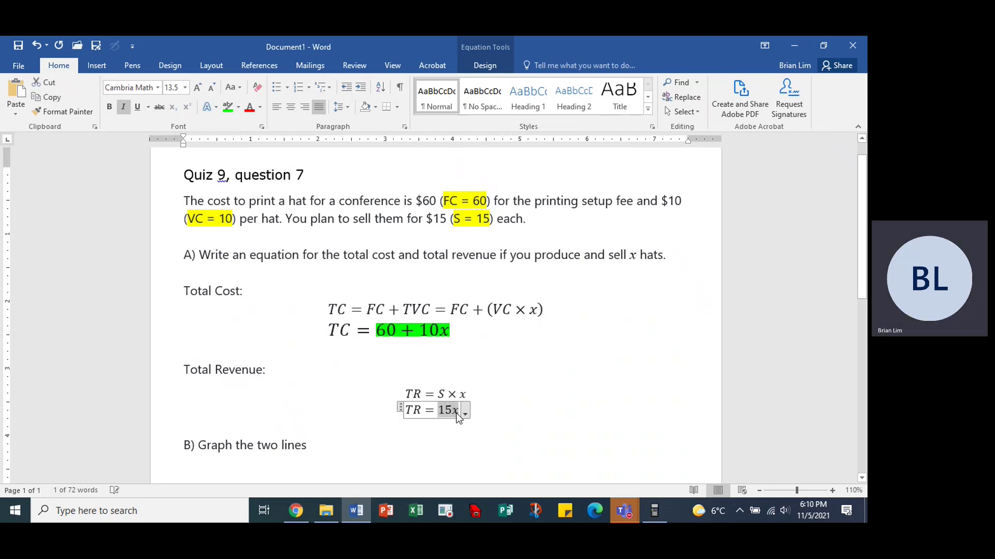
{"action": "left_click", "coordinate": [239, 108]}
{"action": "left_click", "coordinate": [246, 128]}
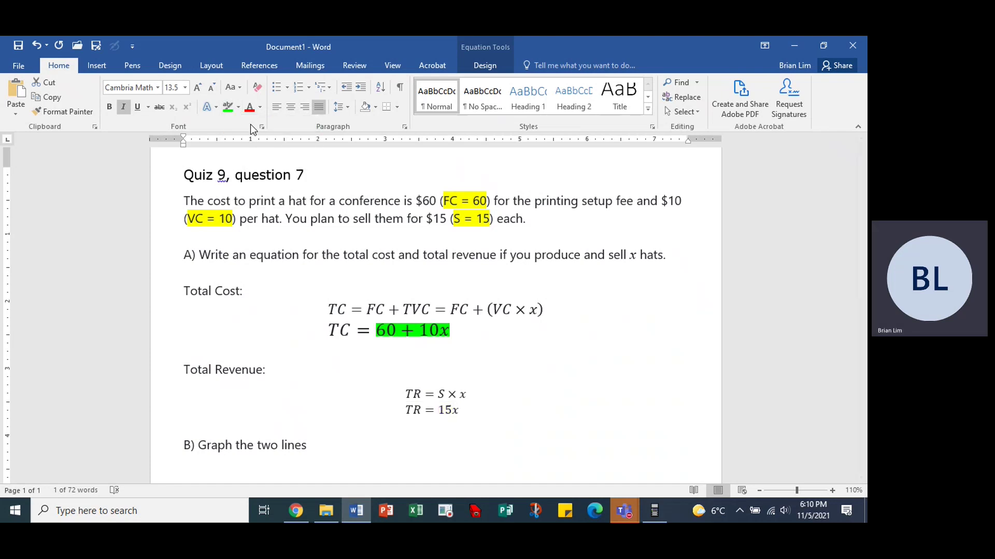
Set the font size of the TR = 15x equation to 20.
{"action": "left_click", "coordinate": [431, 407]}
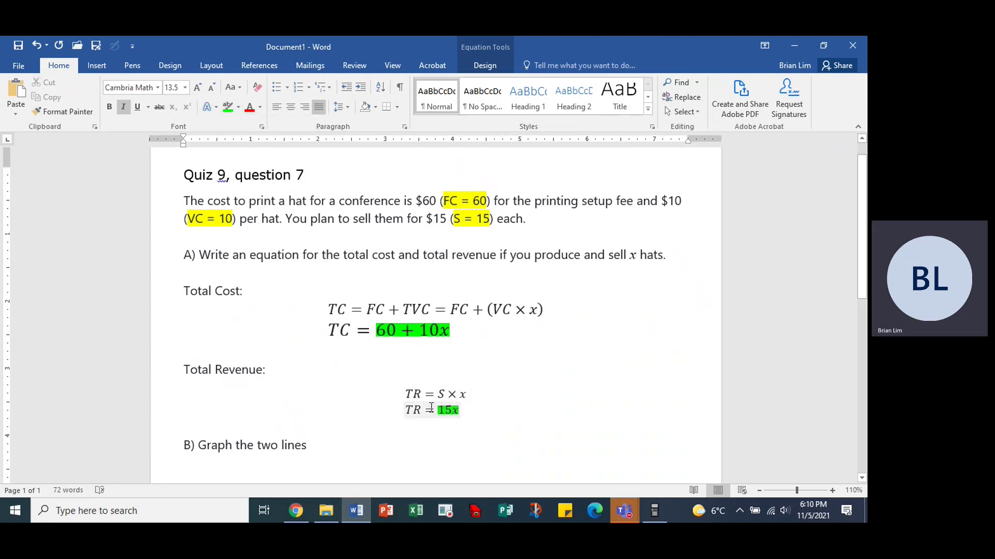
{"action": "left_click", "coordinate": [430, 408]}
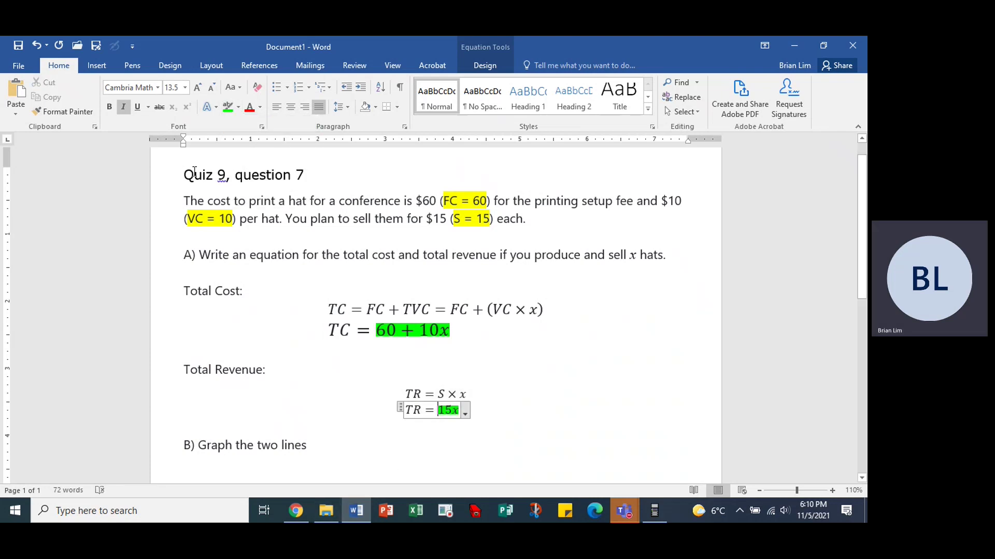
{"action": "left_click", "coordinate": [185, 88]}
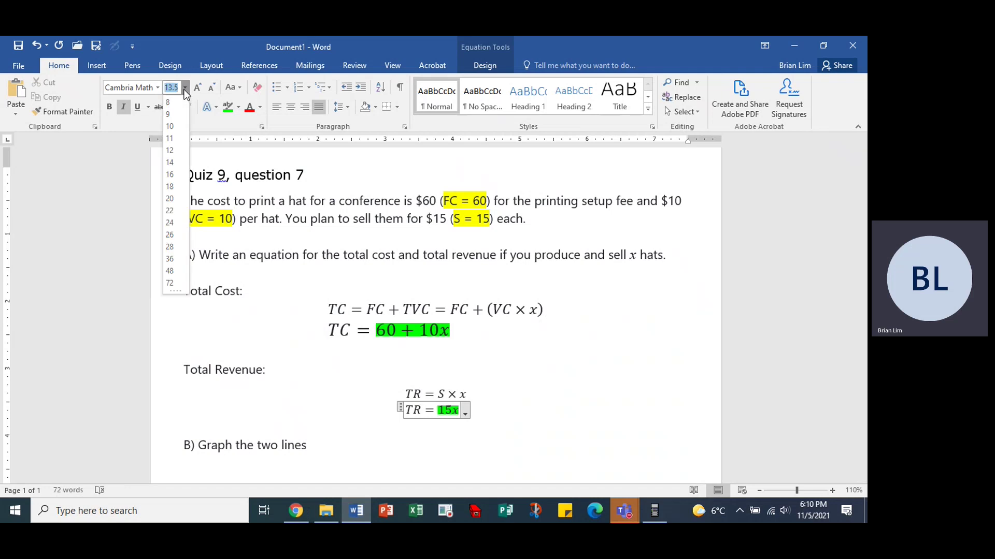
{"action": "left_click", "coordinate": [170, 201]}
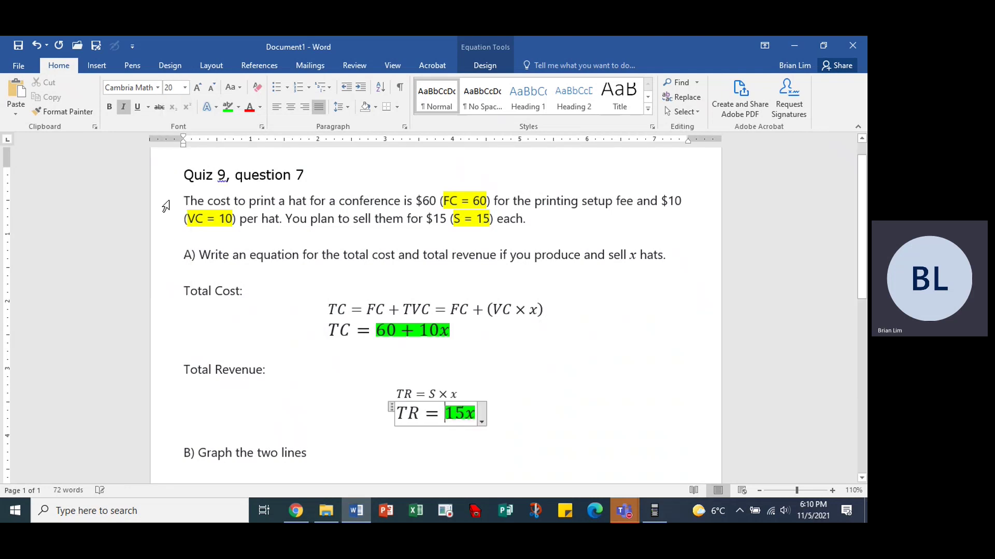
Set the font size of the TR = S × x equation to 16.
{"action": "left_click", "coordinate": [428, 395]}
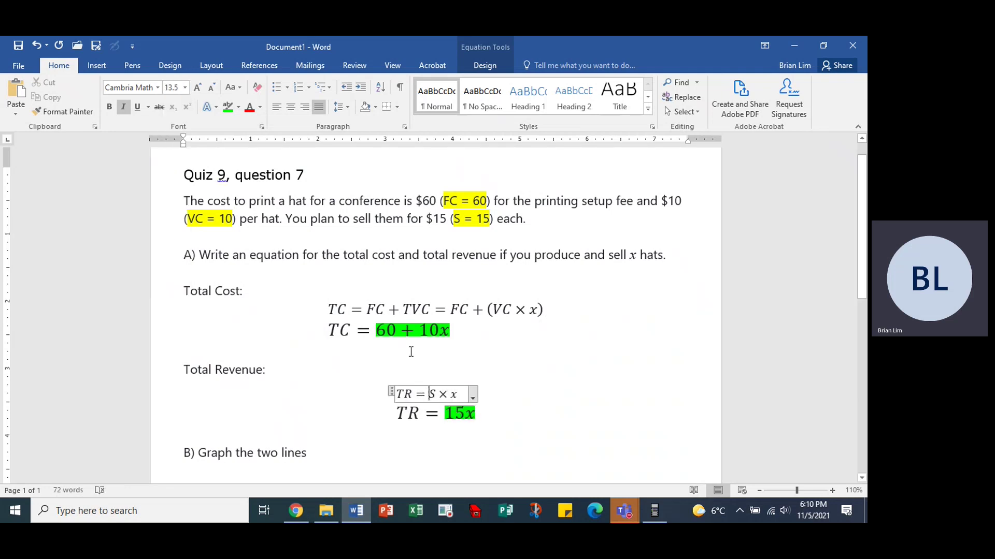
{"action": "left_click", "coordinate": [184, 88]}
{"action": "left_click", "coordinate": [166, 177]}
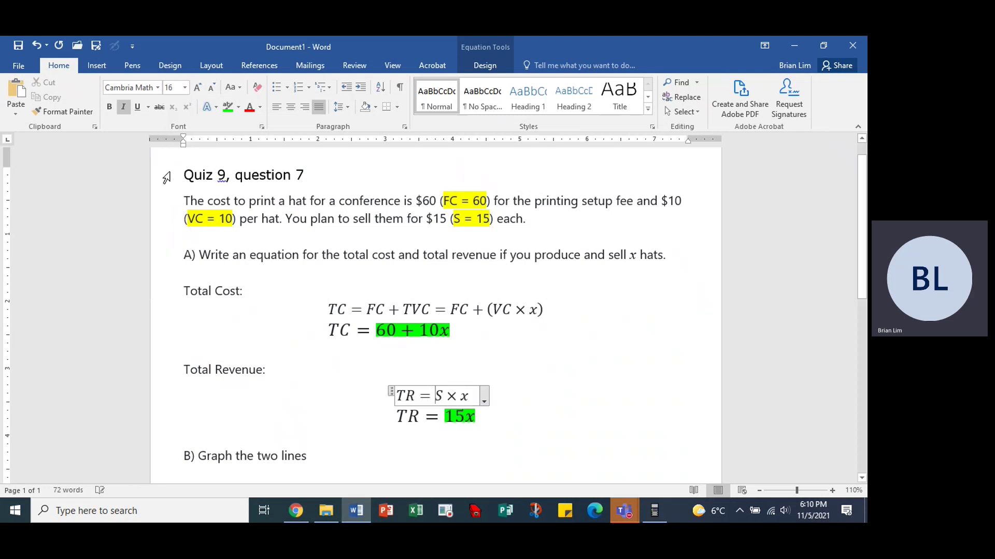
{"action": "left_click", "coordinate": [541, 409]}
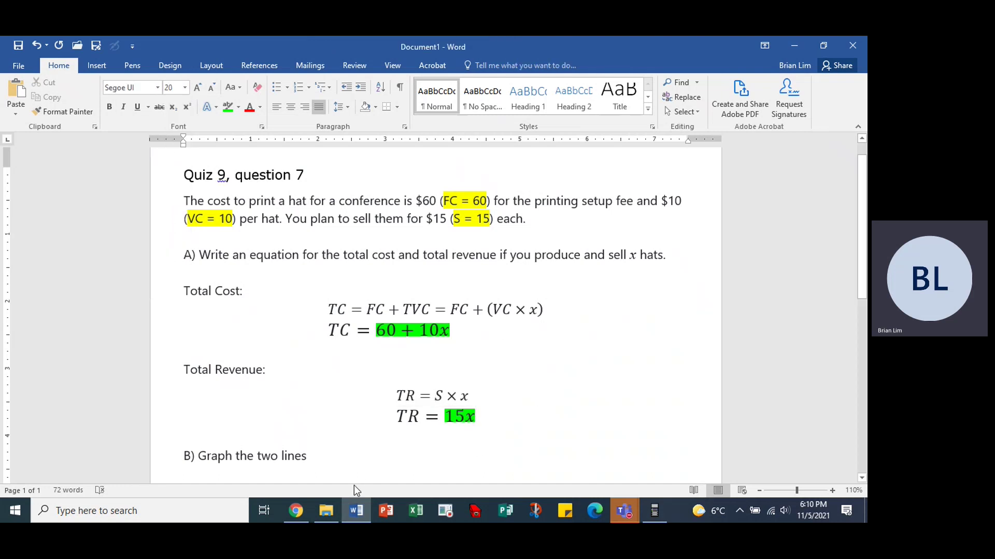
Switch to the quiz in Chrome, enter 15x as the Total Revenue answer and review part B's graphing task.
{"action": "left_click", "coordinate": [297, 508]}
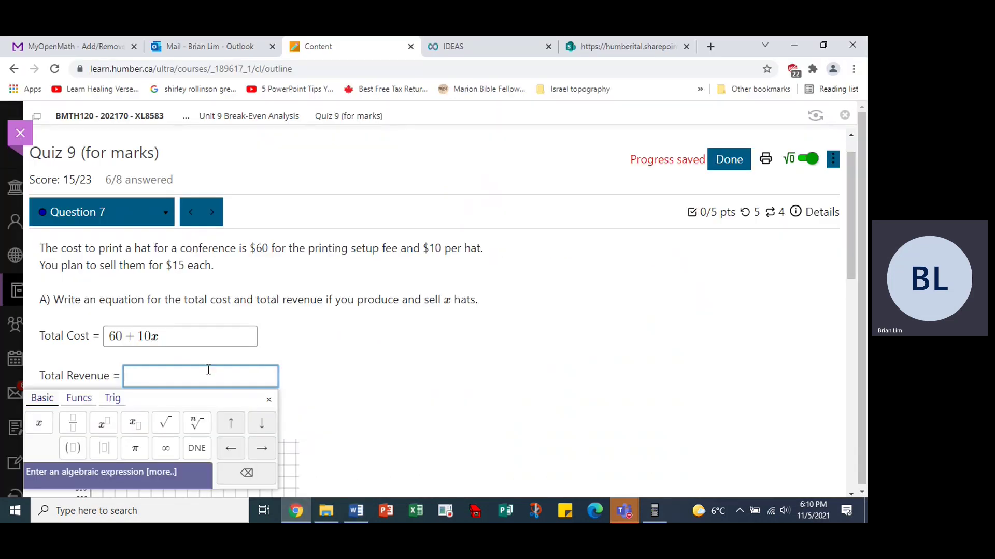
{"action": "type", "text": "15x"}
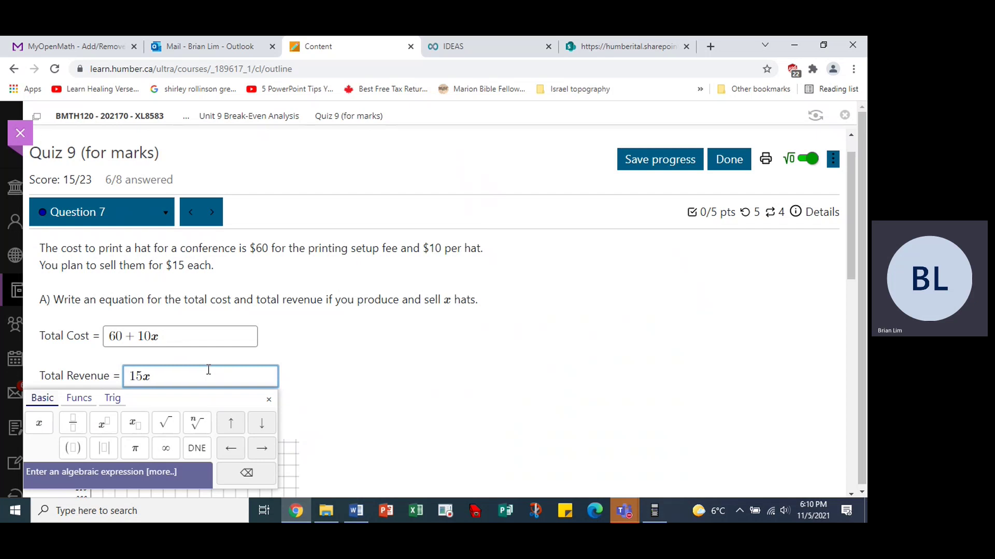
{"action": "left_click", "coordinate": [418, 387]}
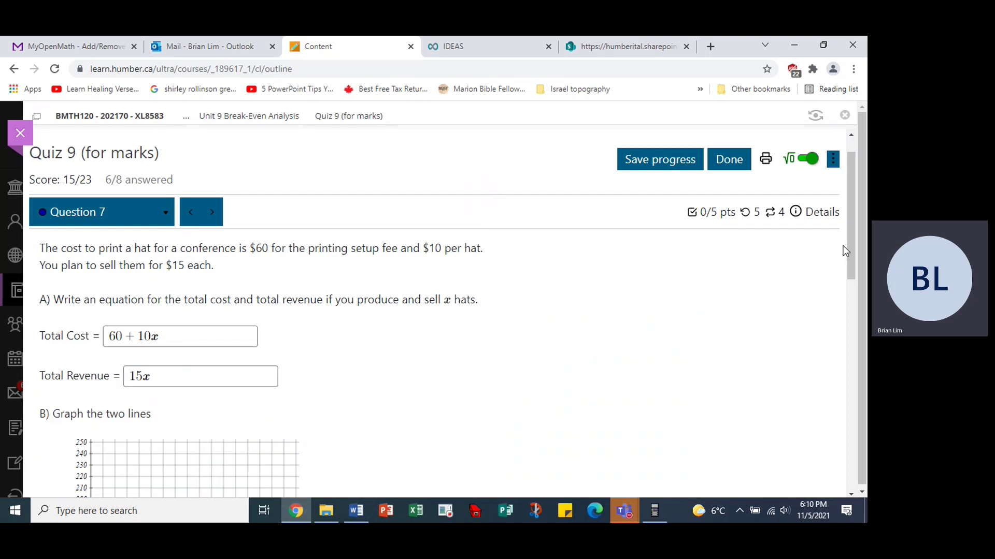
{"action": "left_click_drag", "start_coordinate": [851, 222], "coordinate": [857, 271]}
{"action": "left_click_drag", "start_coordinate": [55, 272], "coordinate": [153, 274]}
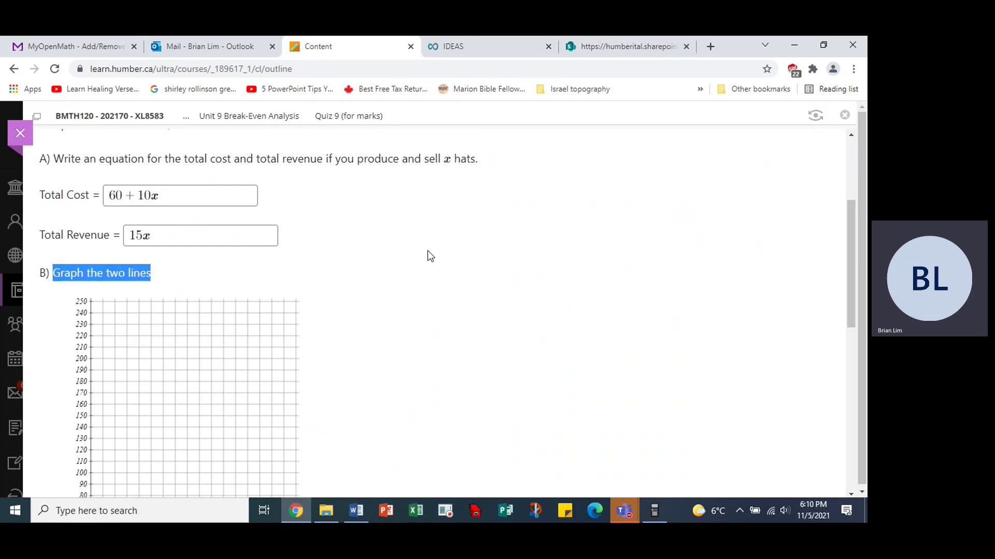
{"action": "left_click", "coordinate": [436, 276]}
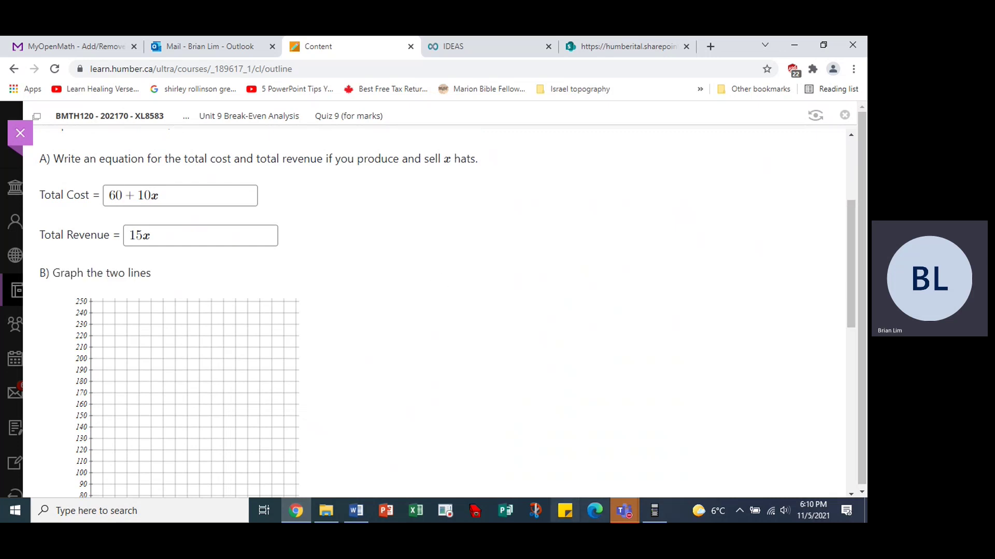
Switch back to Word, end the part B heading "Graph the two lines" with a colon and start a new line below it.
{"action": "left_click", "coordinate": [356, 512]}
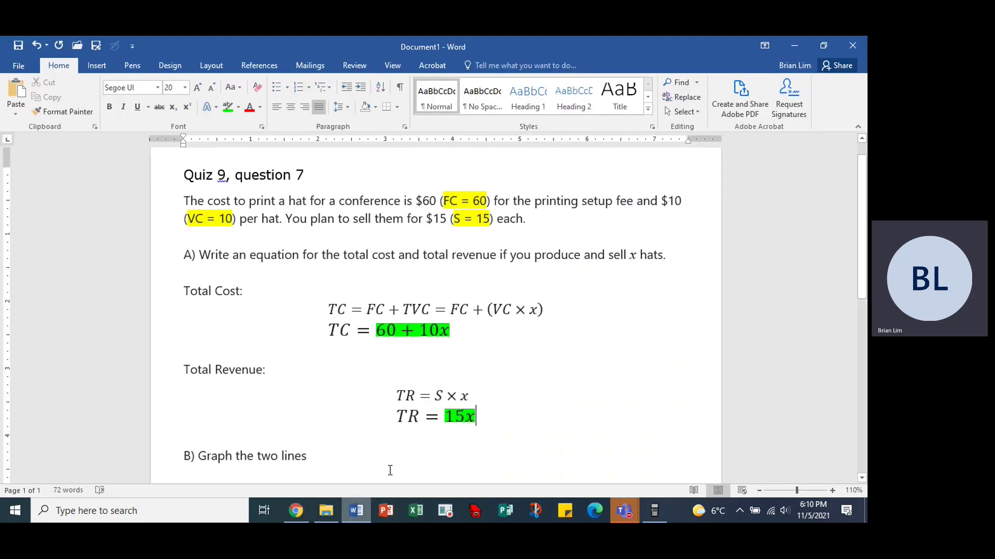
{"action": "left_click_drag", "start_coordinate": [864, 277], "coordinate": [867, 332]}
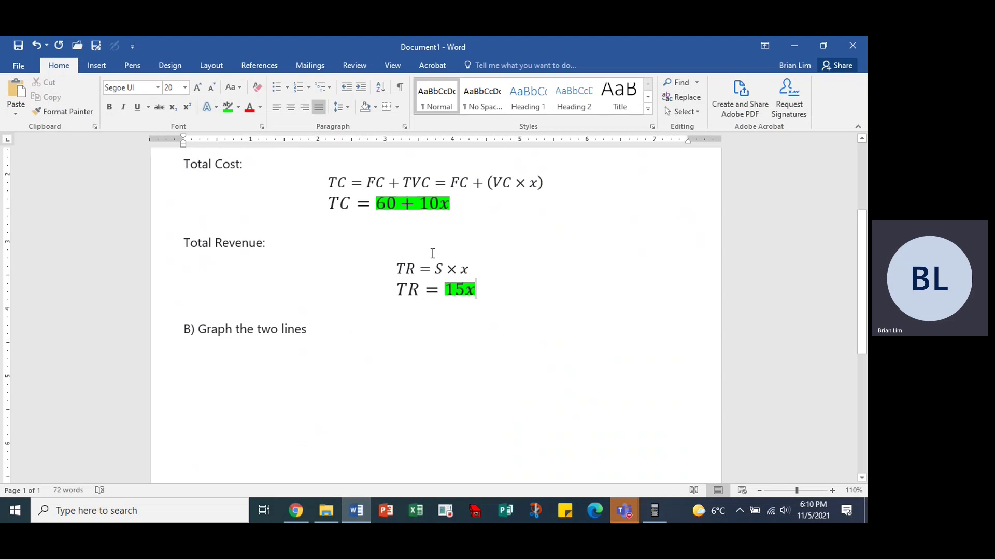
{"action": "left_click", "coordinate": [321, 328]}
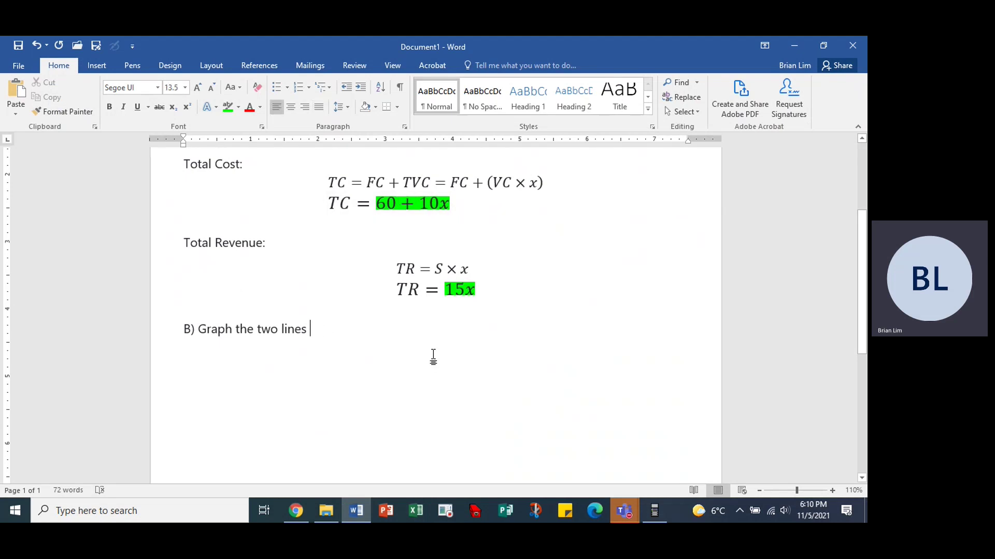
{"action": "type", "text": ":"}
{"action": "key", "text": "Return"}
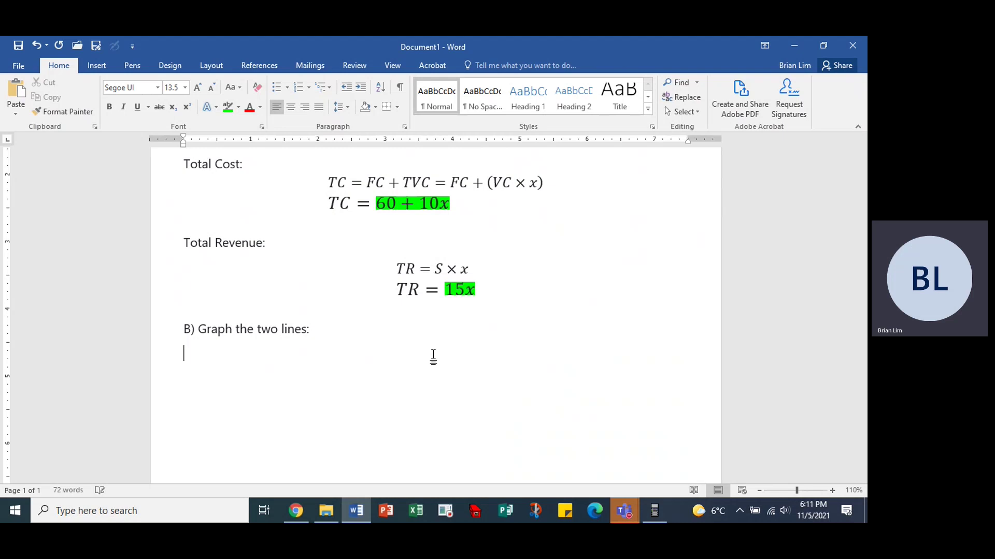
Insert the equation TC = 60 + 10x under the part B heading and start a new equation line below it.
{"action": "key", "text": "alt+equal"}
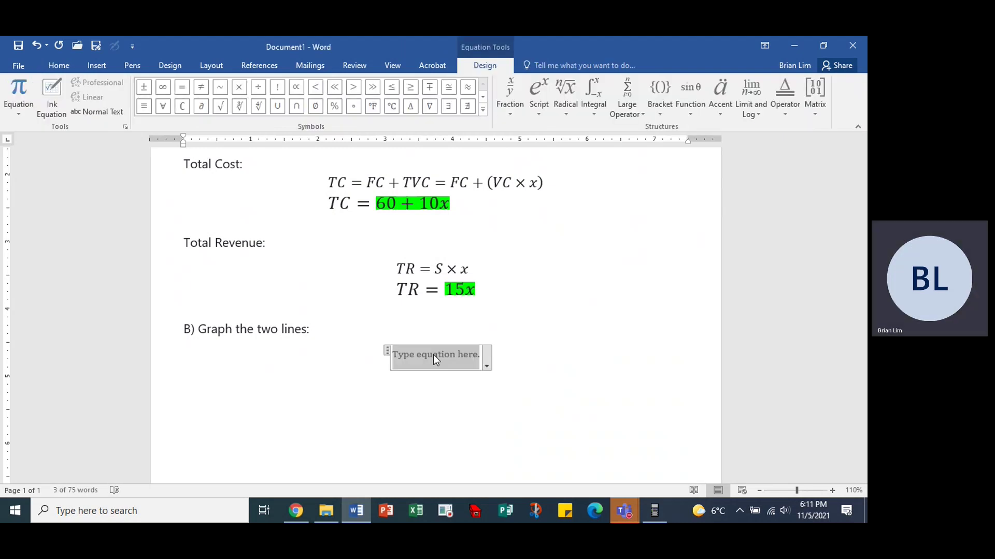
{"action": "type", "text": "TC "}
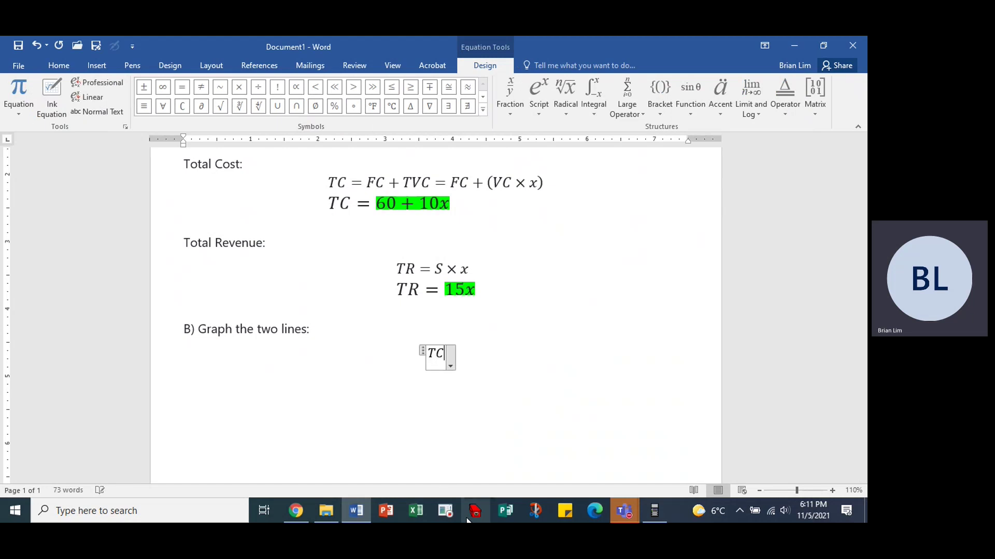
{"action": "type", "text": "= 60 "}
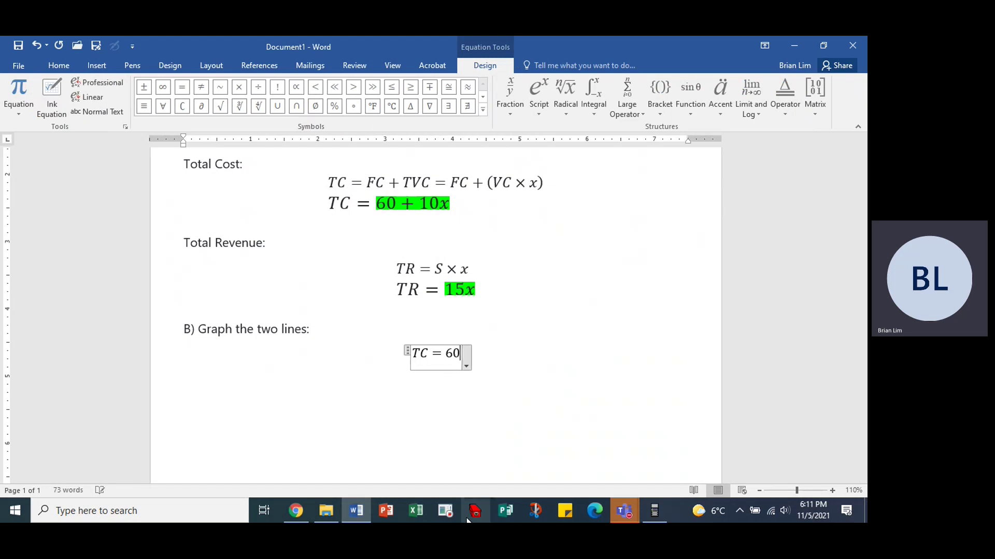
{"action": "type", "text": "+ 10x"}
{"action": "key", "text": "BackSpace"}
{"action": "type", "text": "x"}
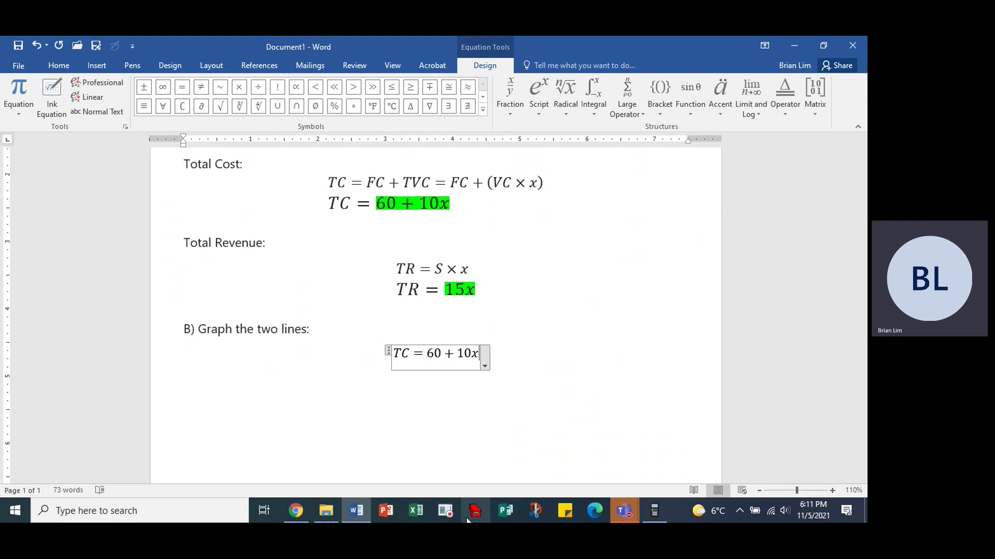
{"action": "key", "text": "Return"}
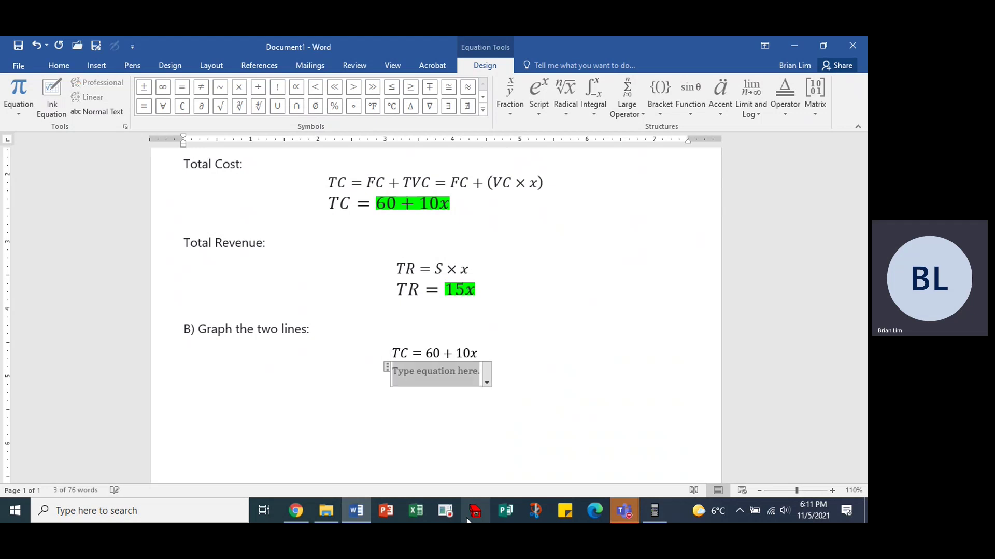
{"action": "type", "text": "use"}
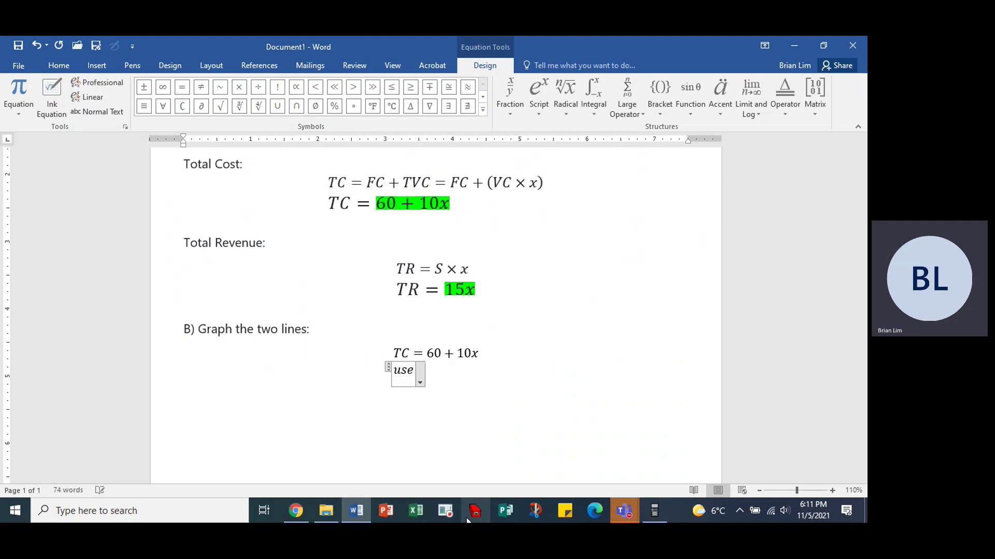
{"action": "key", "text": "BackSpace"}
{"action": "key", "text": "BackSpace"}
{"action": "key", "text": "BackSpace"}
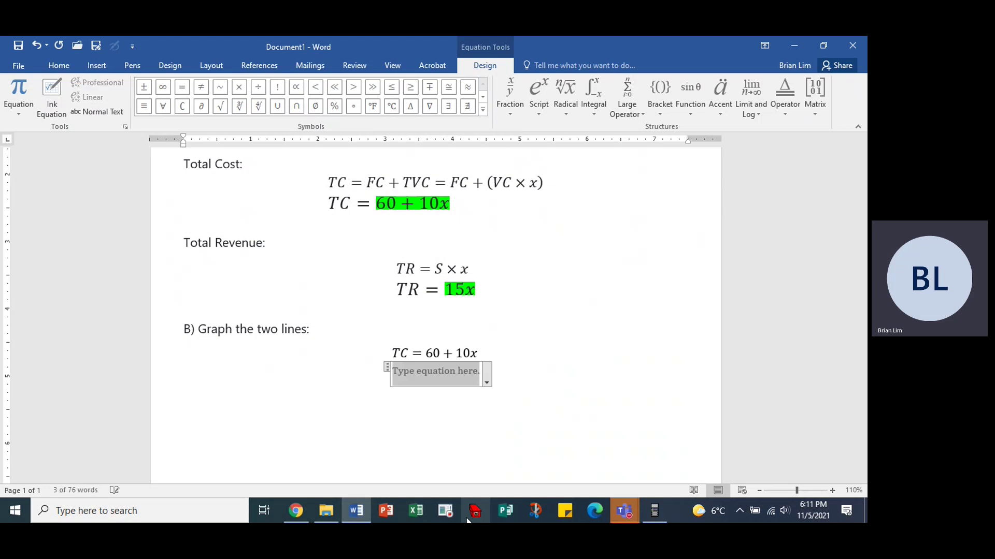
Write "any two points define a straight line: use values of x = 0, x = 10" in the equation line below TC = 60 + 10x.
{"action": "type", "text": "any "}
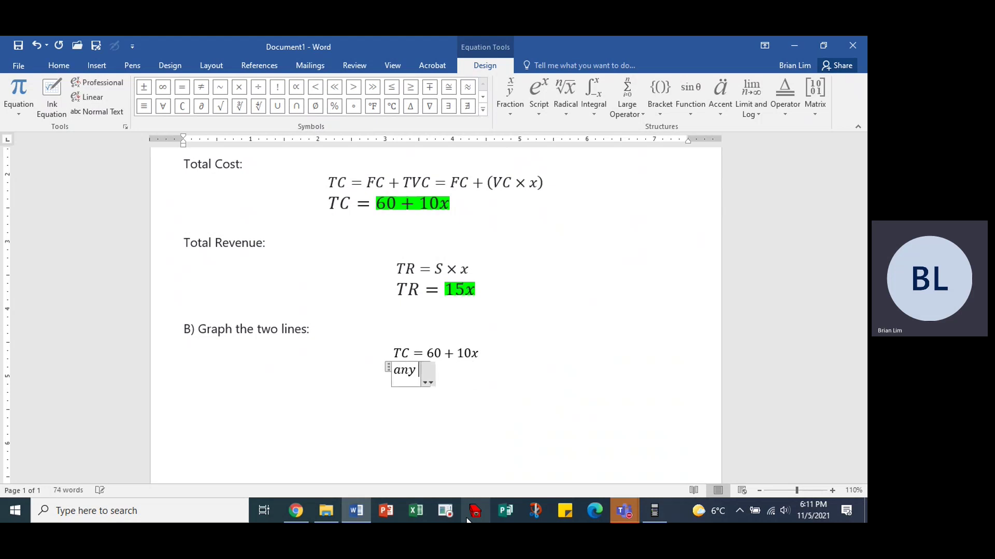
{"action": "type", "text": "two poin"}
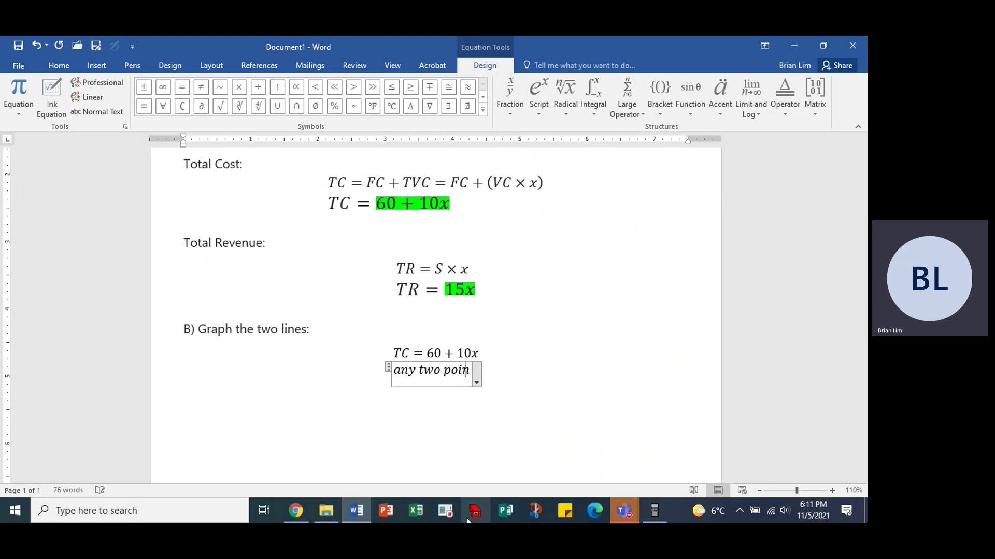
{"action": "type", "text": "ts define "}
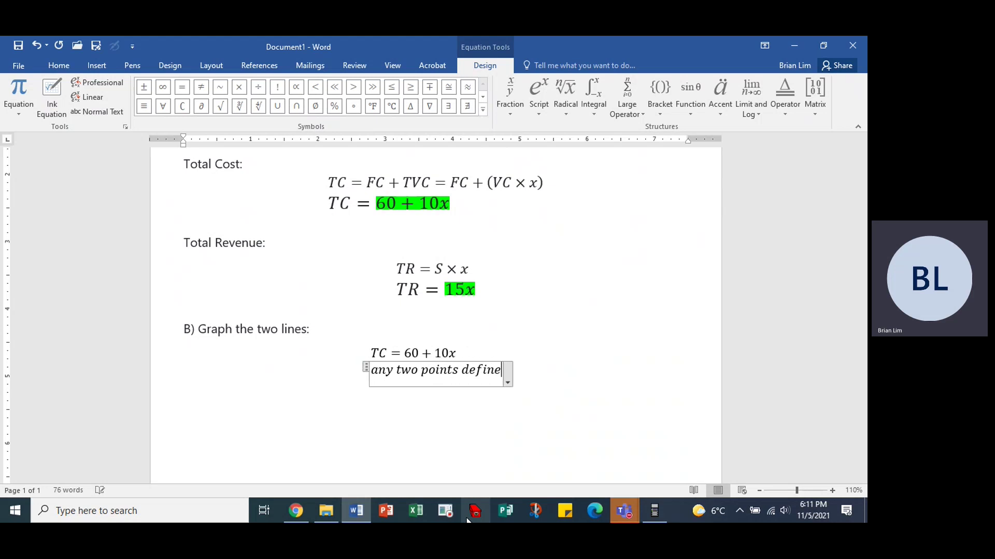
{"action": "type", "text": "a strai"}
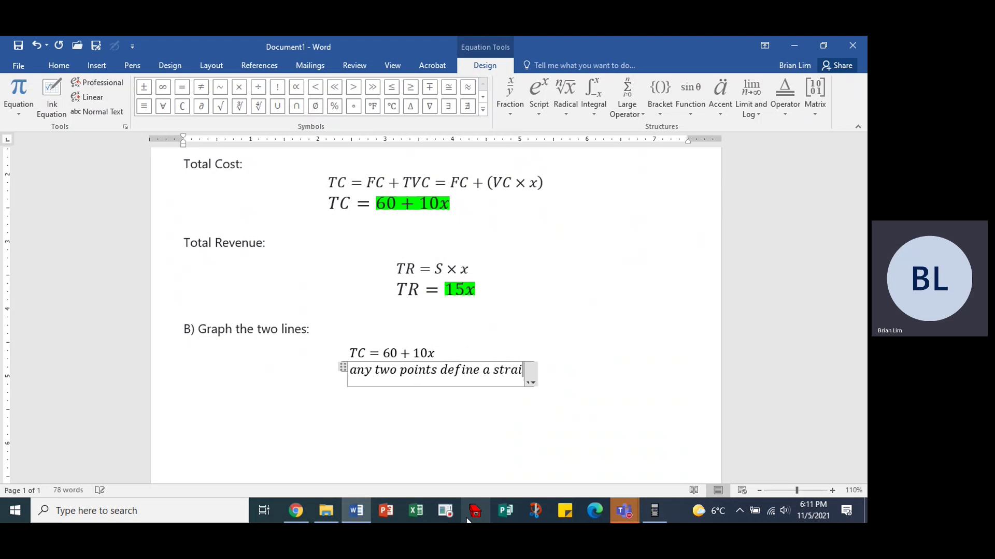
{"action": "type", "text": "ght line"}
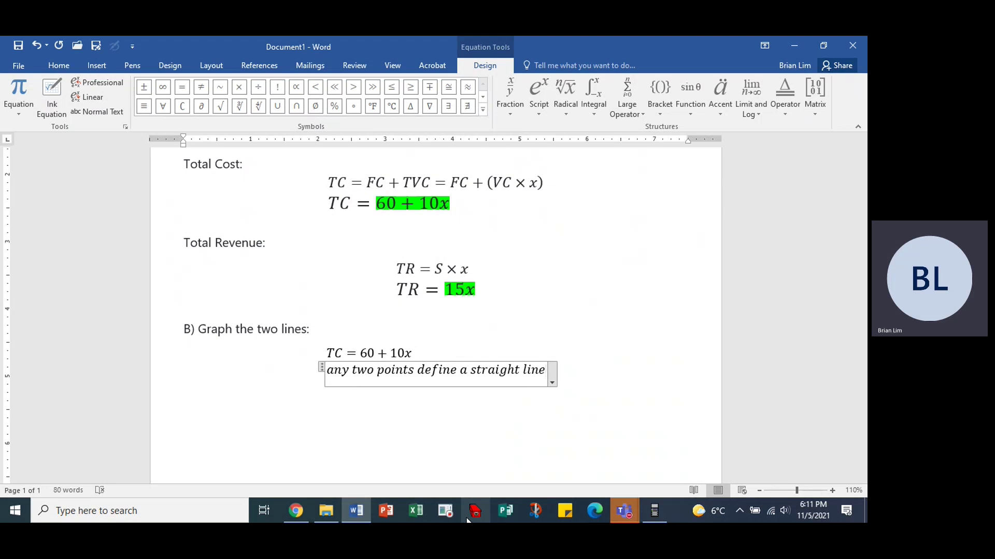
{"action": "type", "text": ":"}
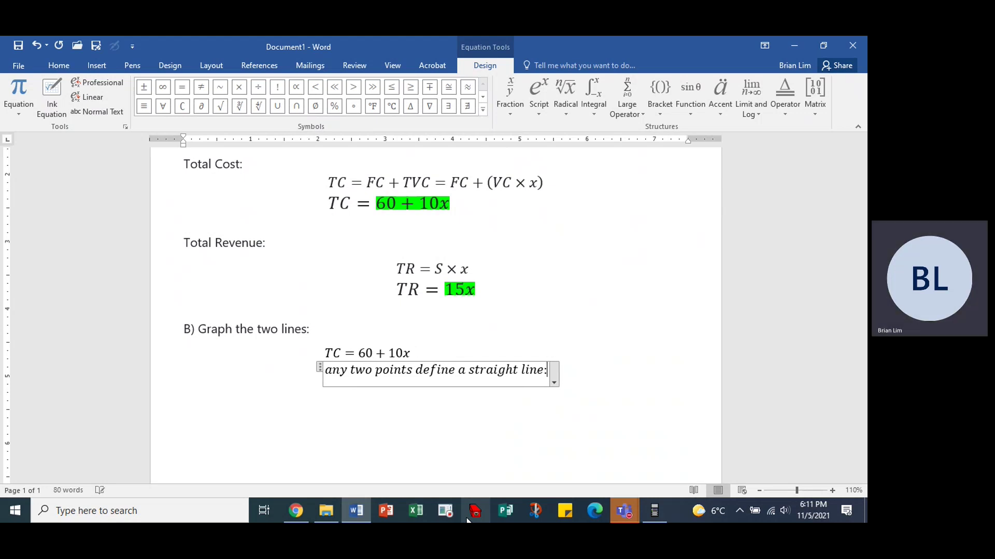
{"action": "type", "text": " use values of x = 0,"}
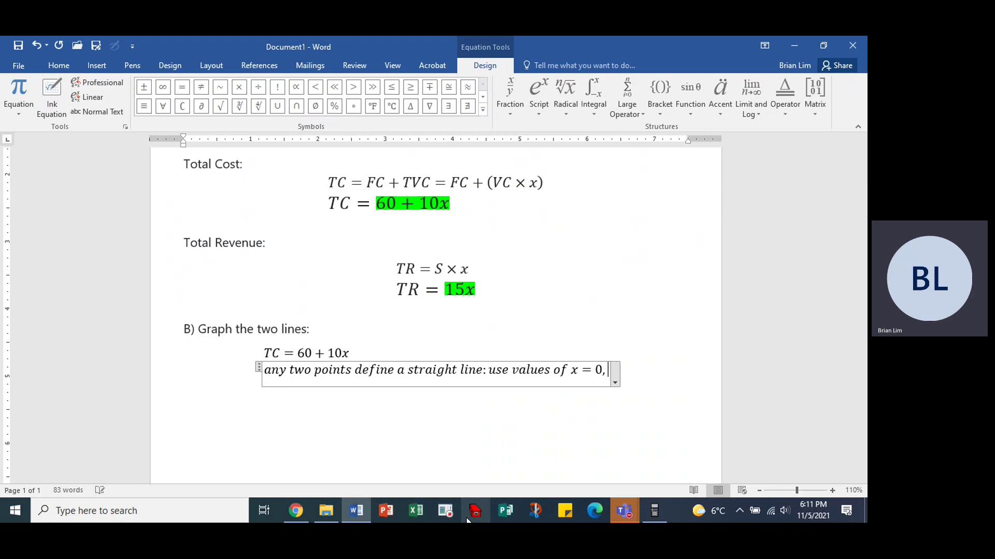
{"action": "type", "text": "x = 10"}
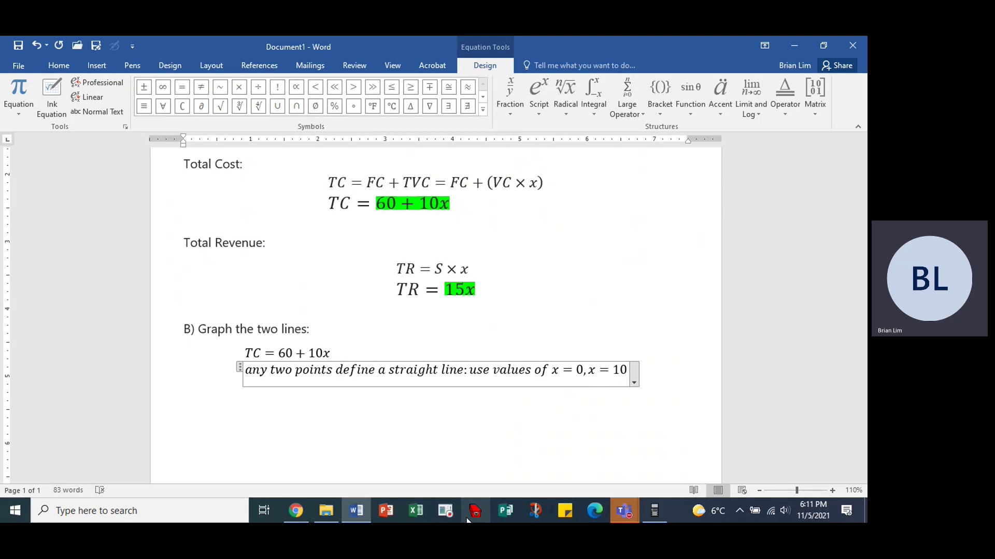
Add a new equation line reading x = 0, followed after a gap by TC = 60 + 10(0) = 60 and a comma.
{"action": "key", "text": "Return"}
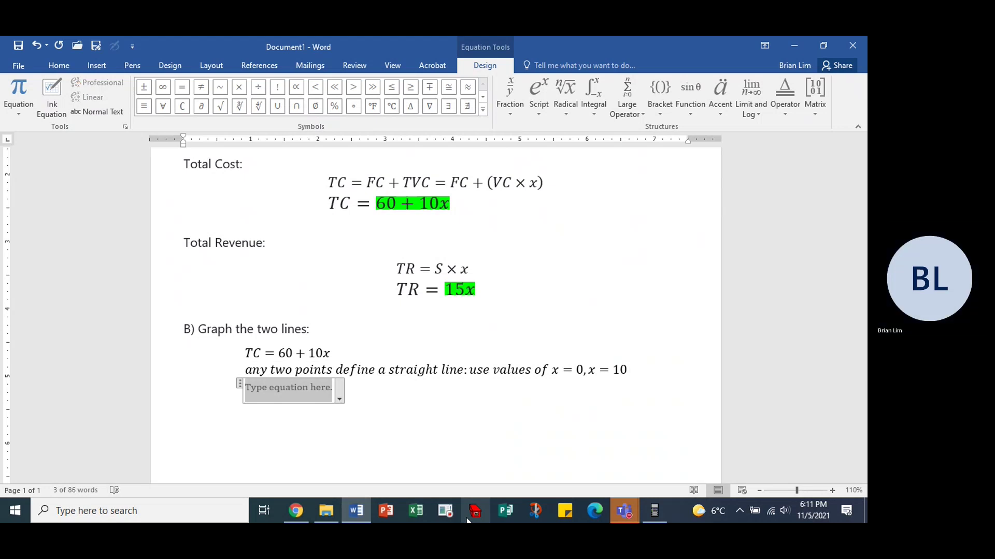
{"action": "type", "text": "x=0"}
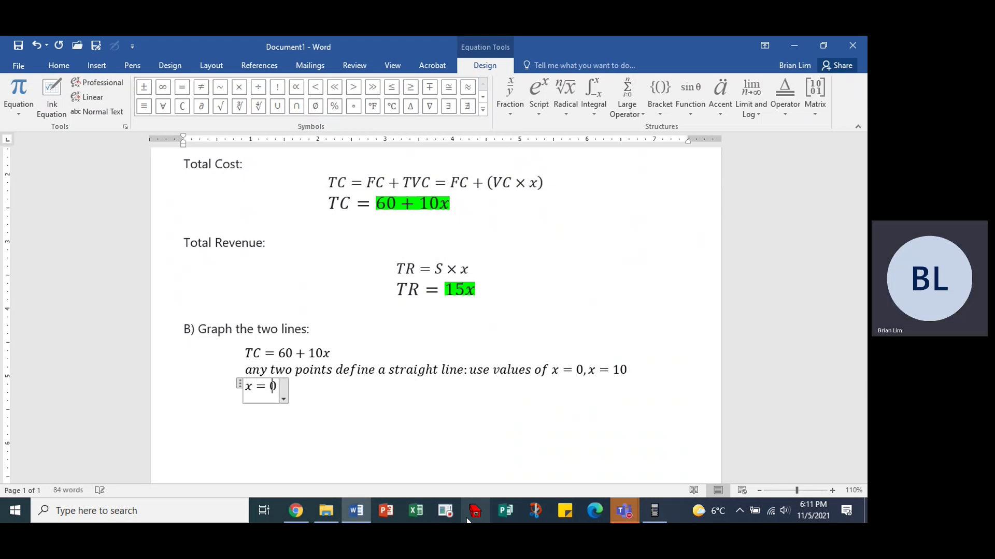
{"action": "type", "text": ",      T"}
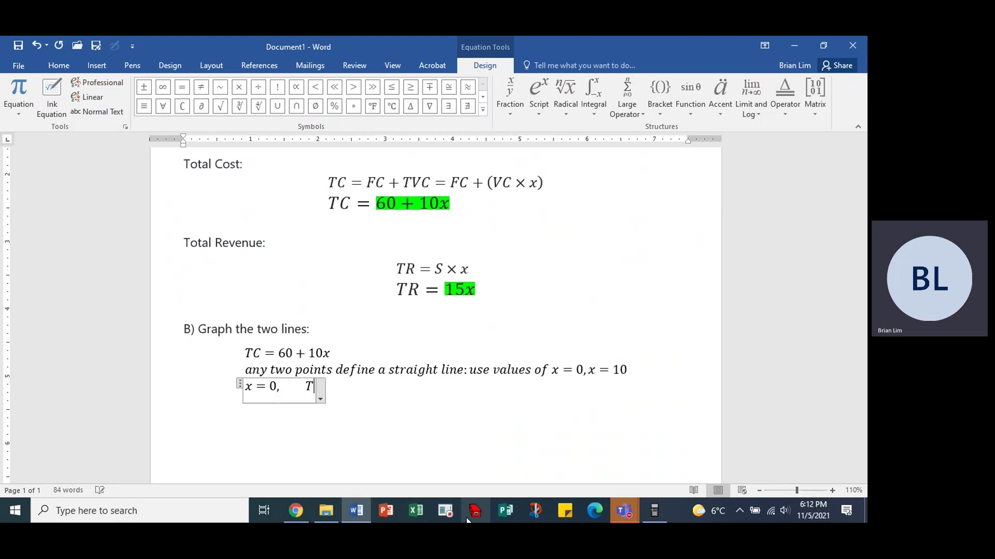
{"action": "type", "text": "c"}
{"action": "key", "text": "BackSpace"}
{"action": "type", "text": "C ="}
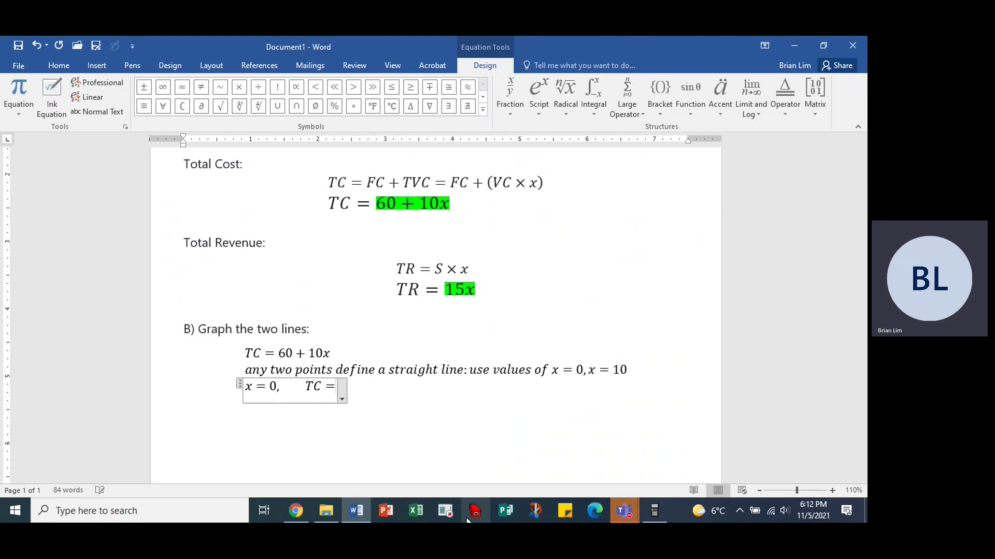
{"action": "type", "text": "60"}
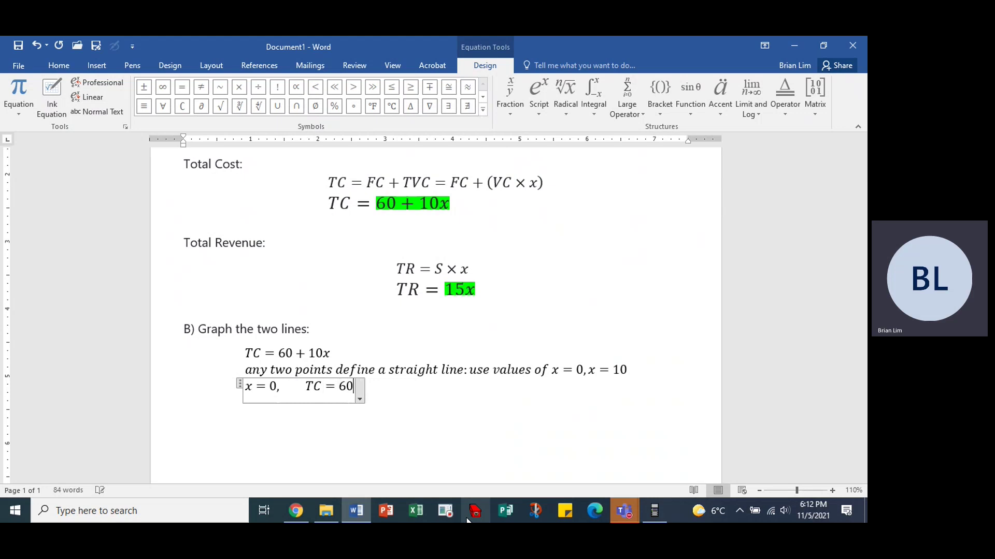
{"action": "type", "text": "+10"}
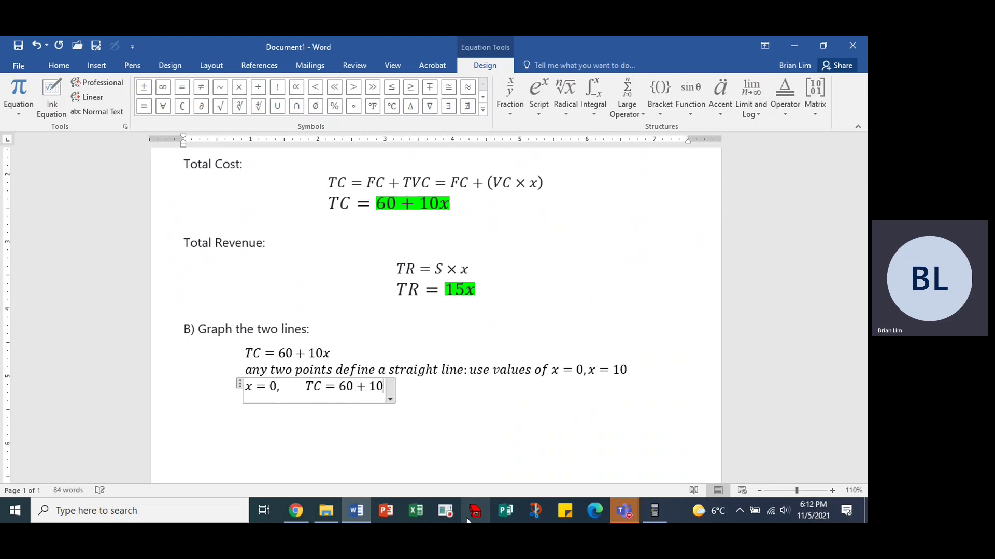
{"action": "type", "text": "(0)"}
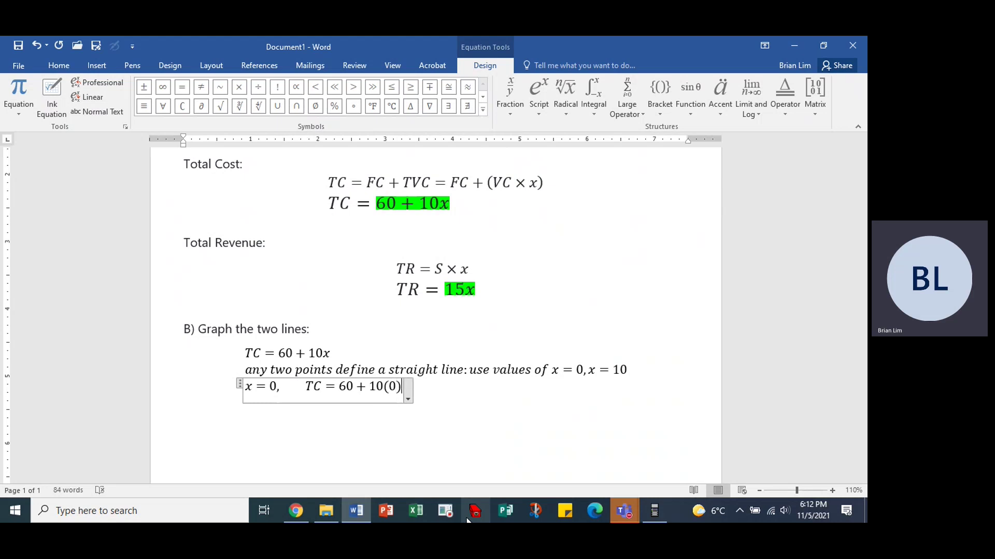
{"action": "type", "text": "=60, "}
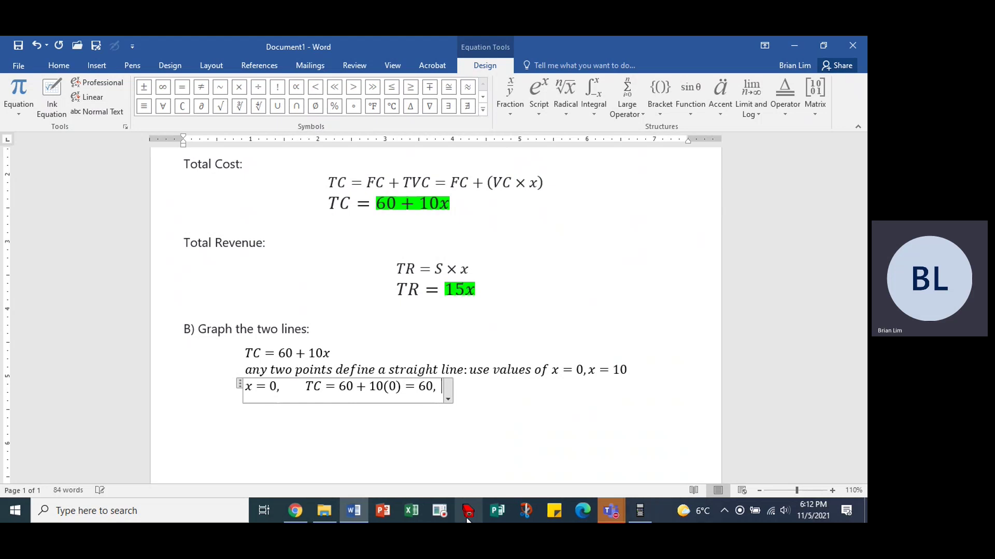
Continue the x = 0 line after a gap with "TC = 60, when x = 0;" and the coordinate pair (0,60).
{"action": "type", "text": "   TC"}
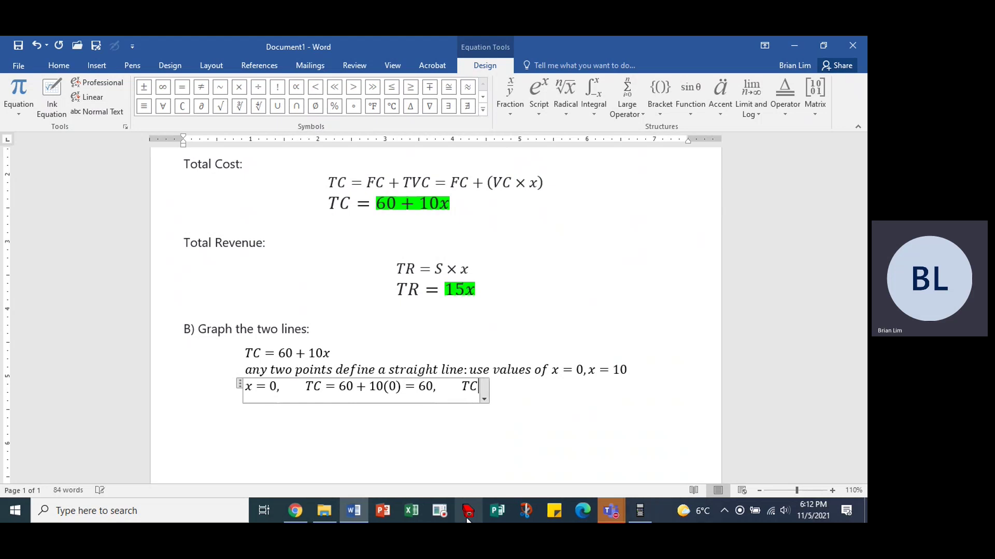
{"action": "type", "text": "=60"}
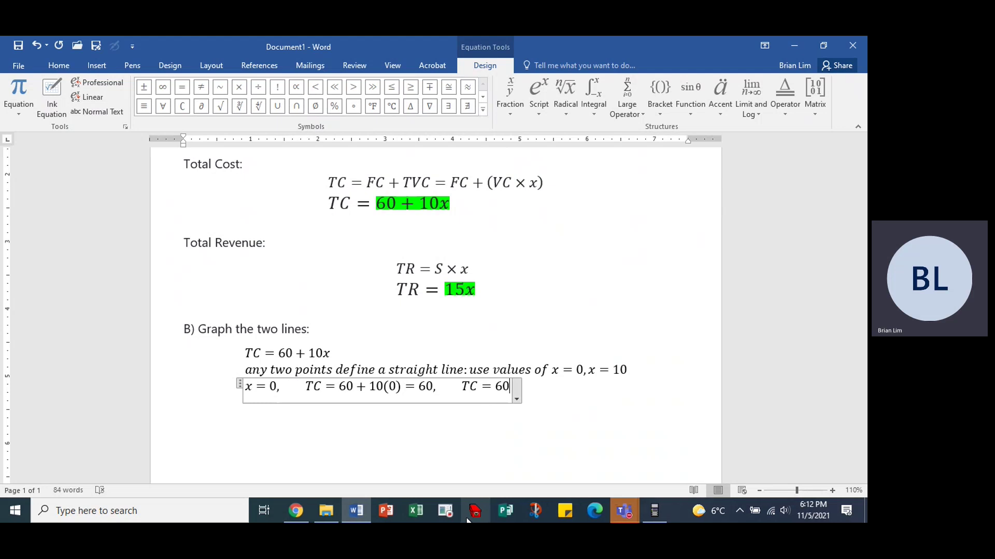
{"action": "type", "text": ", when x="}
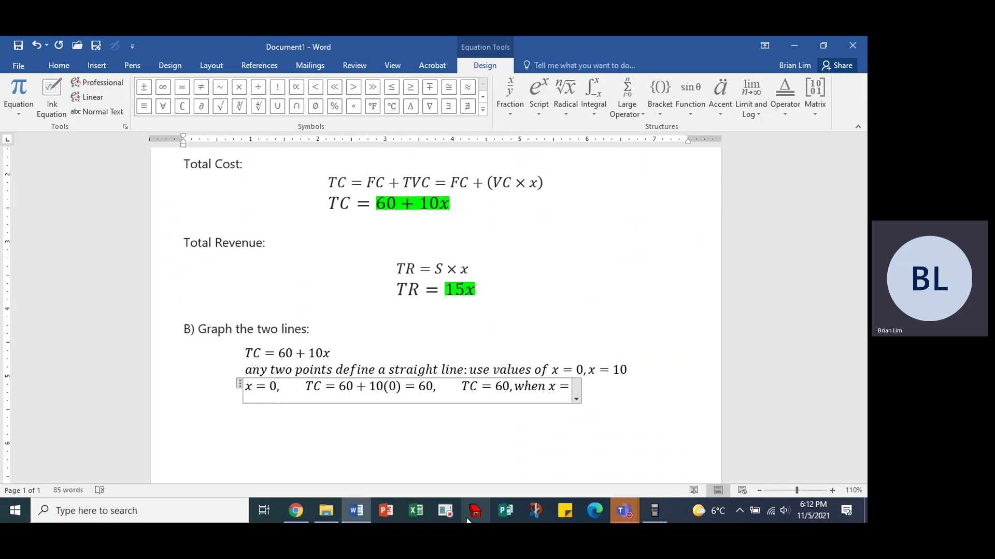
{"action": "type", "text": "0,"}
{"action": "key", "text": "BackSpace"}
{"action": "type", "text": ";  "}
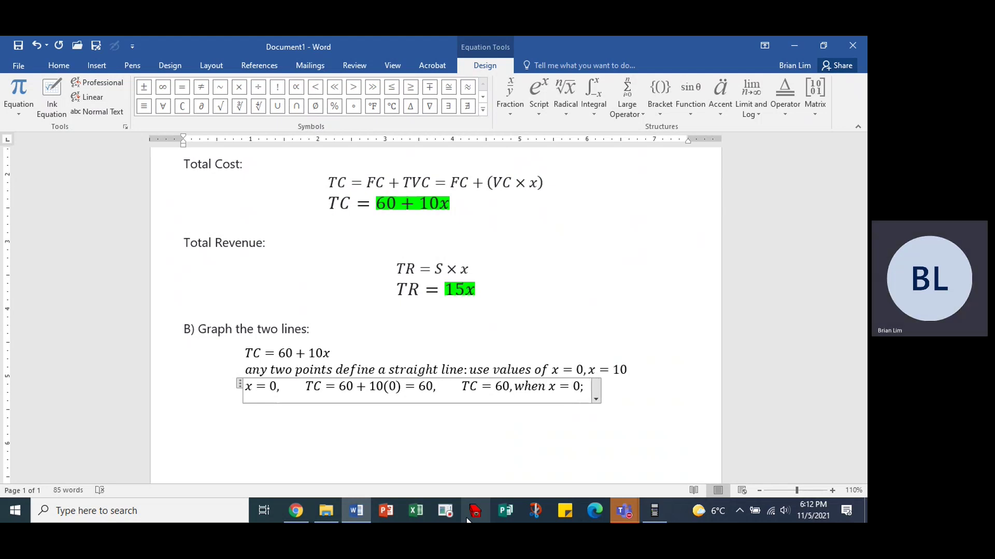
{"action": "type", "text": "(0"}
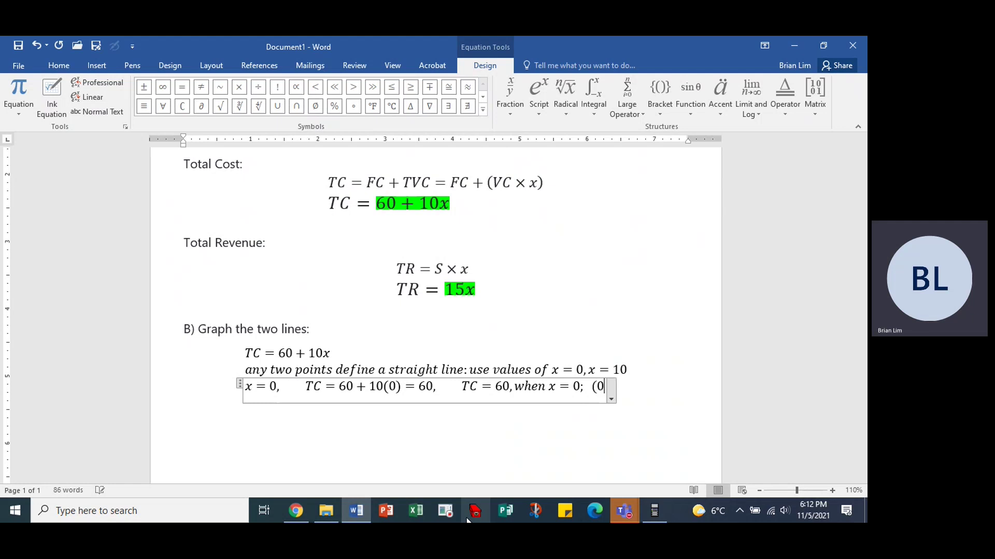
{"action": "type", "text": ",6"}
{"action": "type", "text": "0)"}
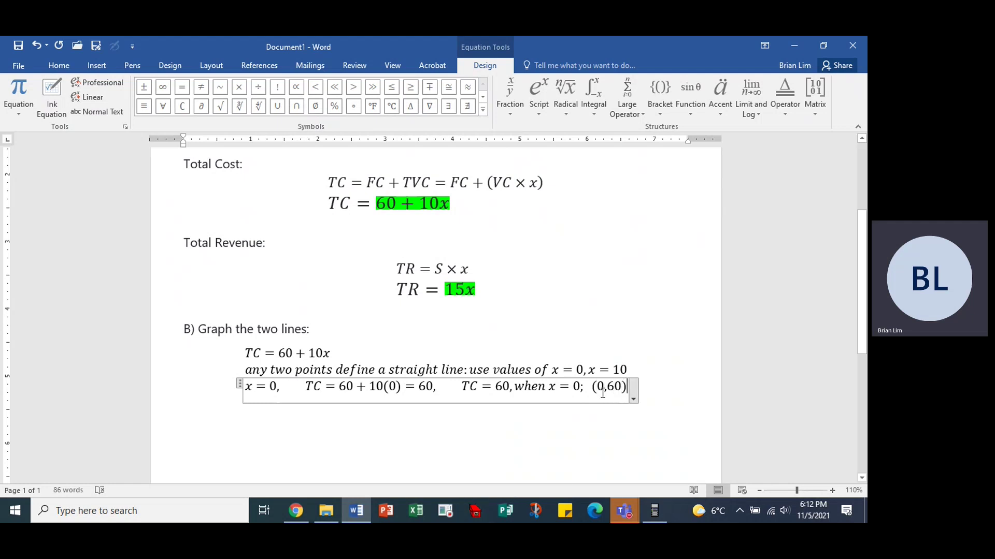
Highlight the 0,60 inside the parentheses in yellow and start a new equation line below.
{"action": "left_click_drag", "start_coordinate": [598, 386], "coordinate": [622, 387]}
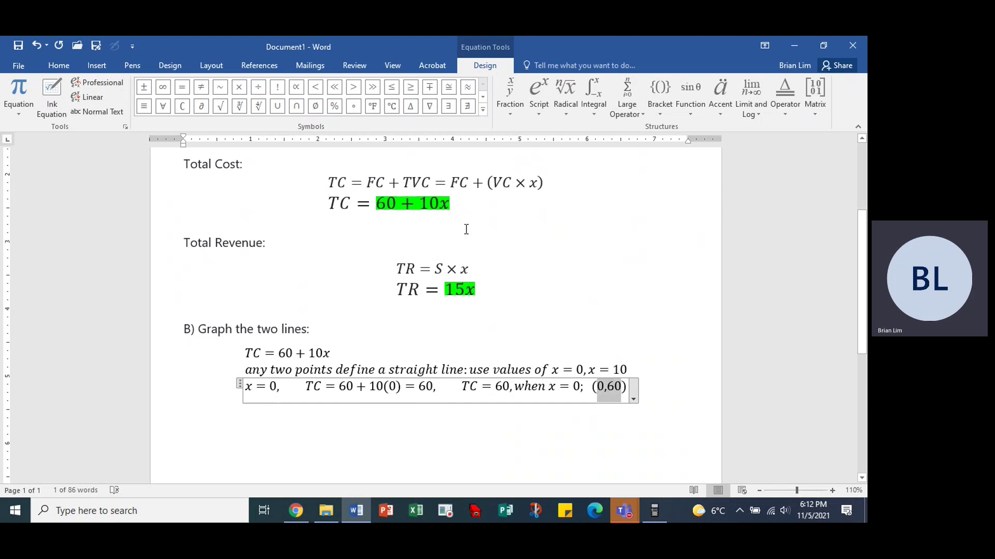
{"action": "left_click", "coordinate": [54, 65]}
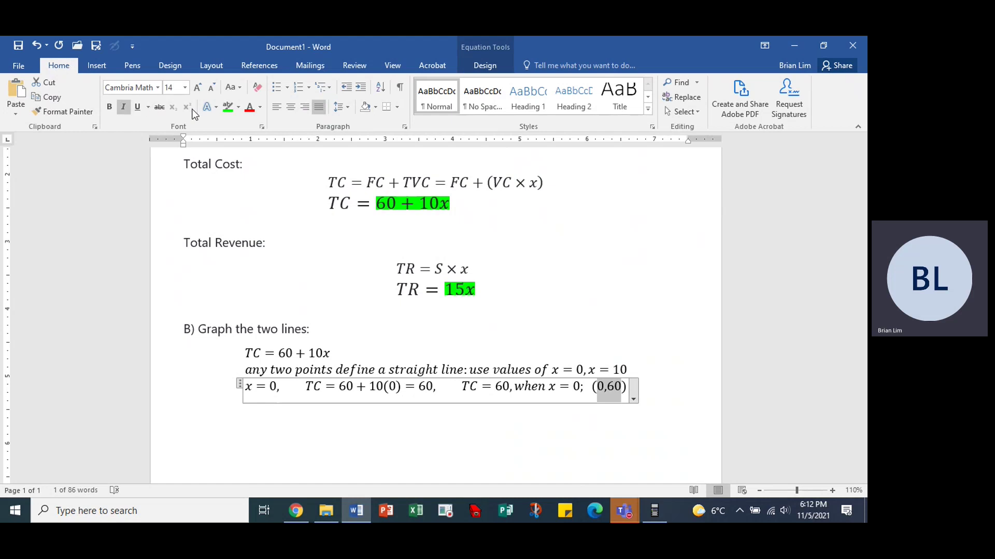
{"action": "left_click", "coordinate": [238, 107]}
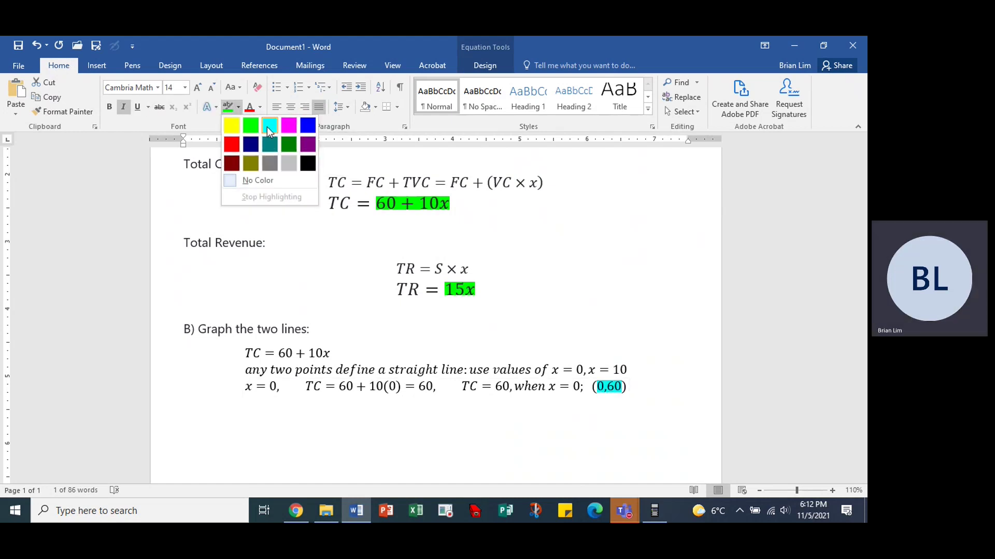
{"action": "left_click", "coordinate": [231, 125]}
{"action": "left_click", "coordinate": [636, 388]}
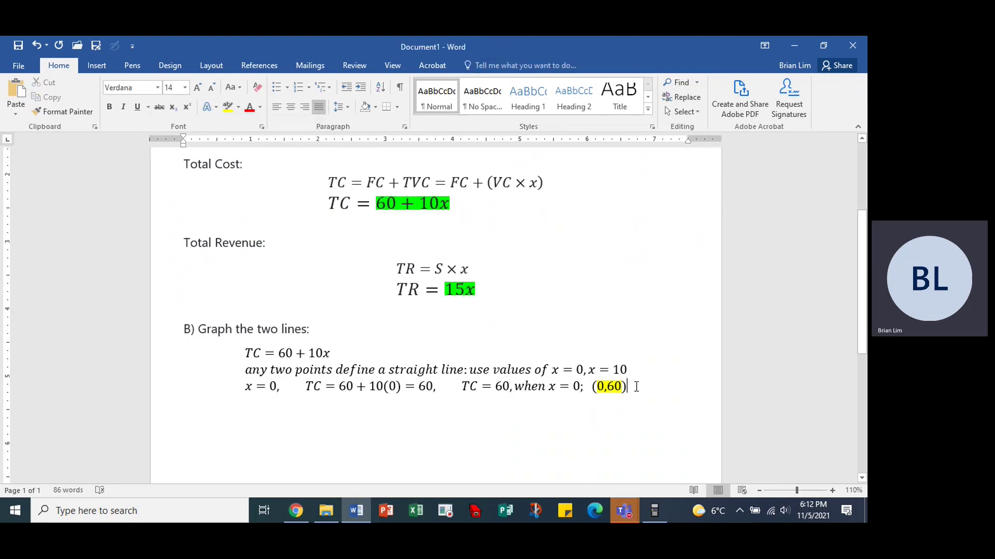
{"action": "left_click", "coordinate": [635, 386]}
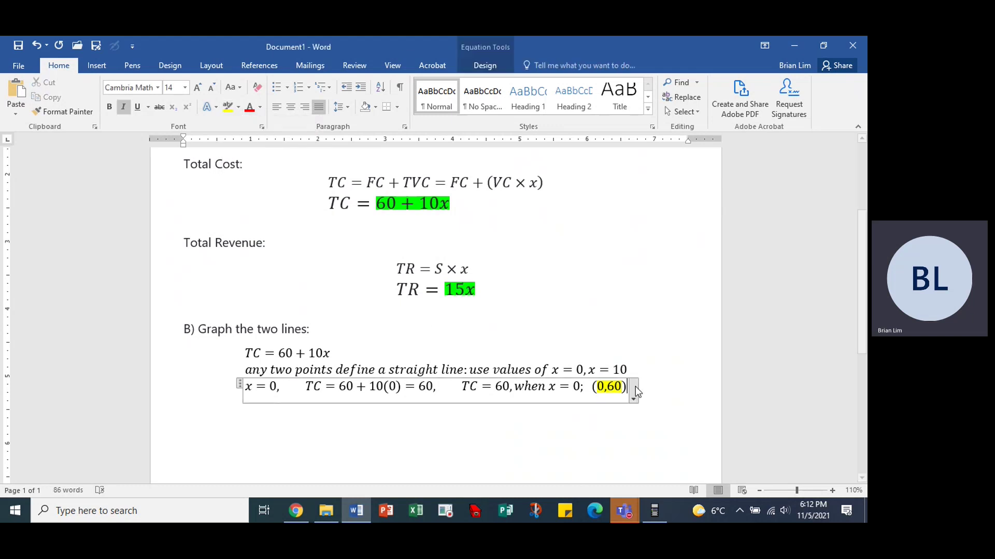
{"action": "key", "text": "Return"}
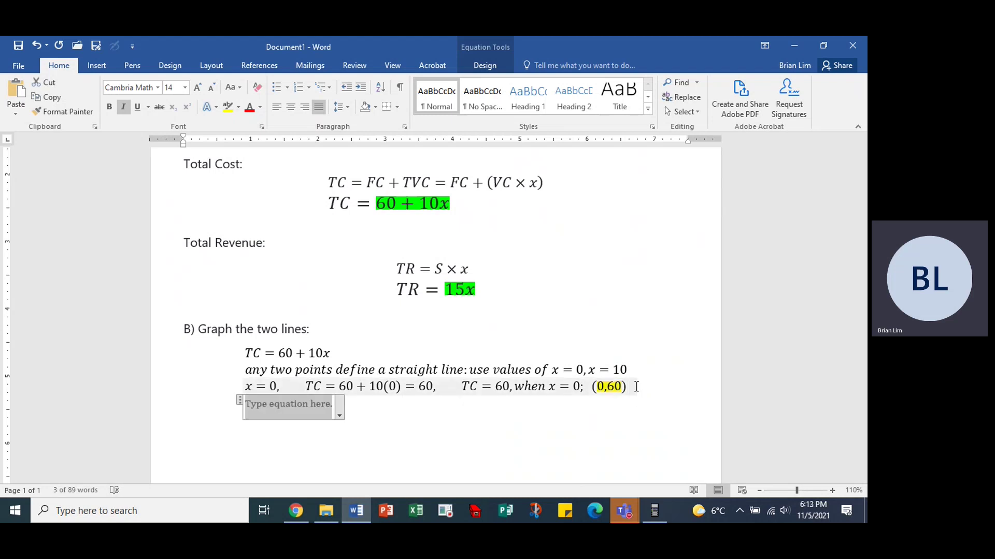
In the empty equation line, write x = 10, followed after a gap by TC = 60 + 10(10) = 160 and a comma.
{"action": "type", "text": "x=10, "}
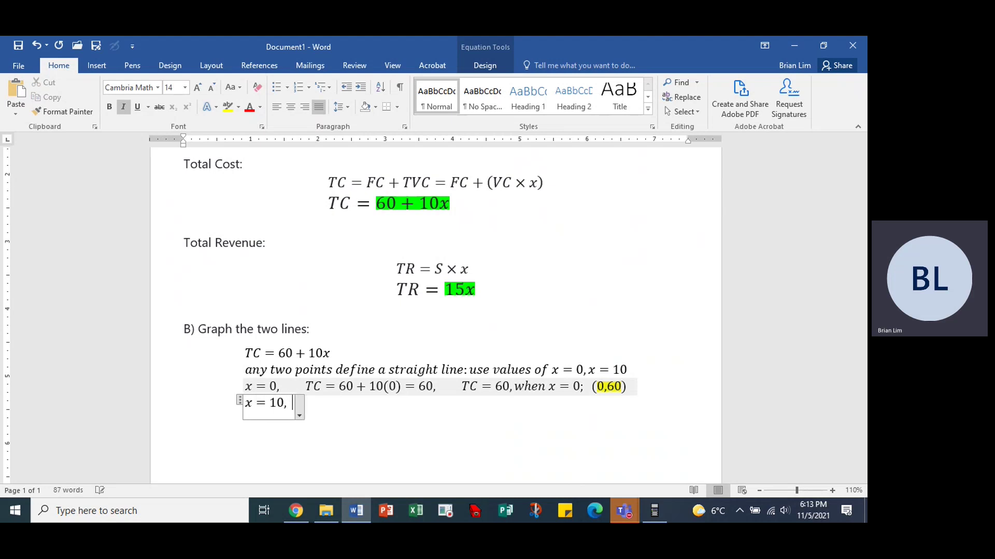
{"action": "type", "text": "    TC"}
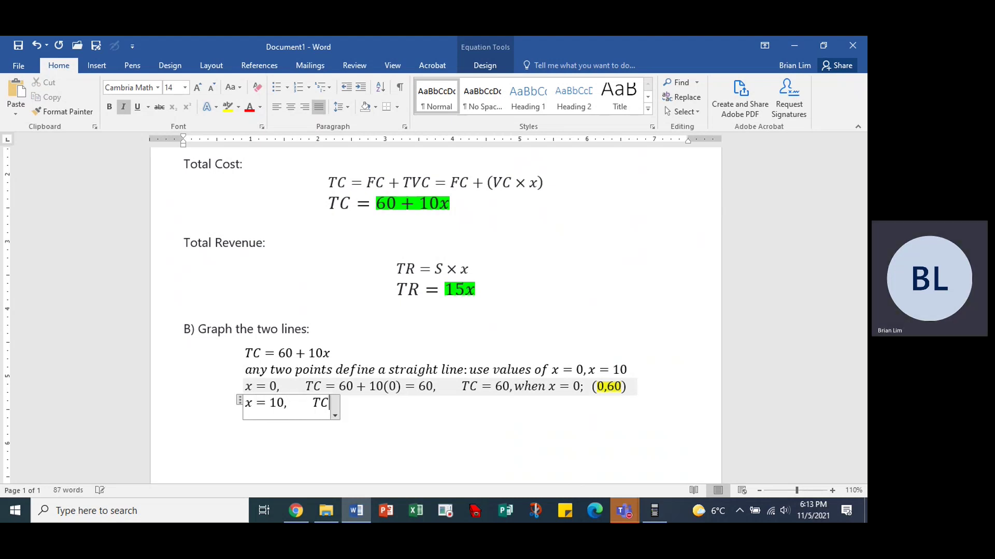
{"action": "type", "text": "=60"}
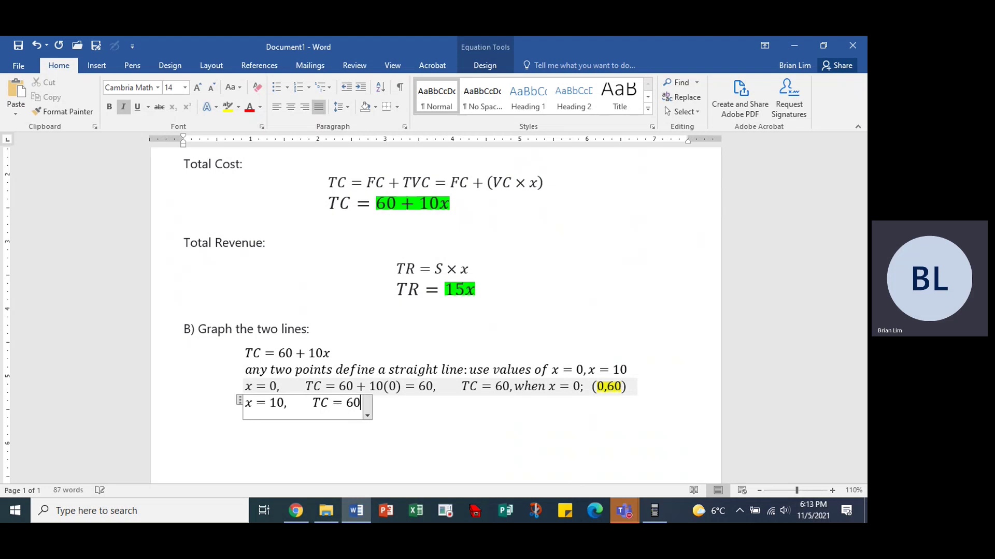
{"action": "type", "text": "+10(1"}
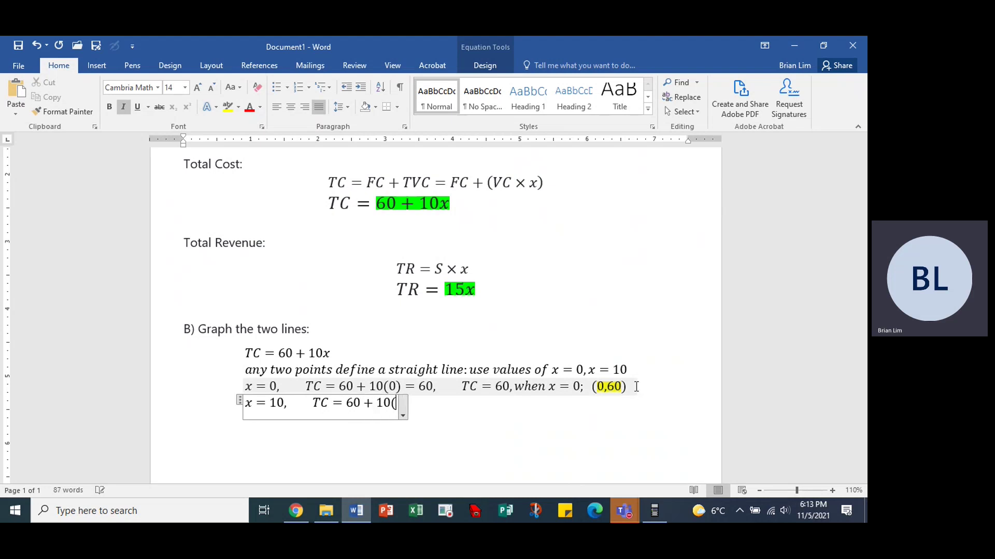
{"action": "type", "text": "0)"}
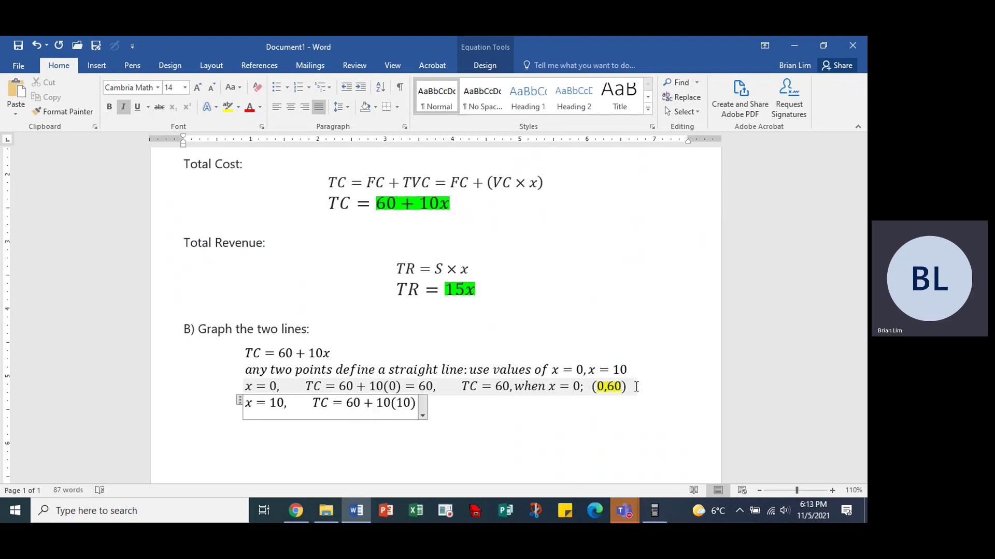
{"action": "type", "text": "=1"}
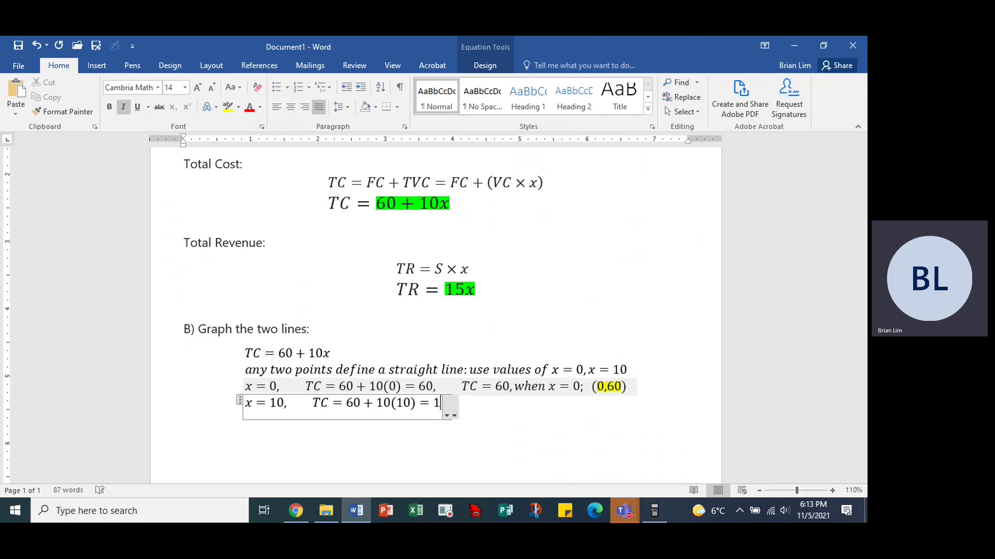
{"action": "type", "text": "60, "}
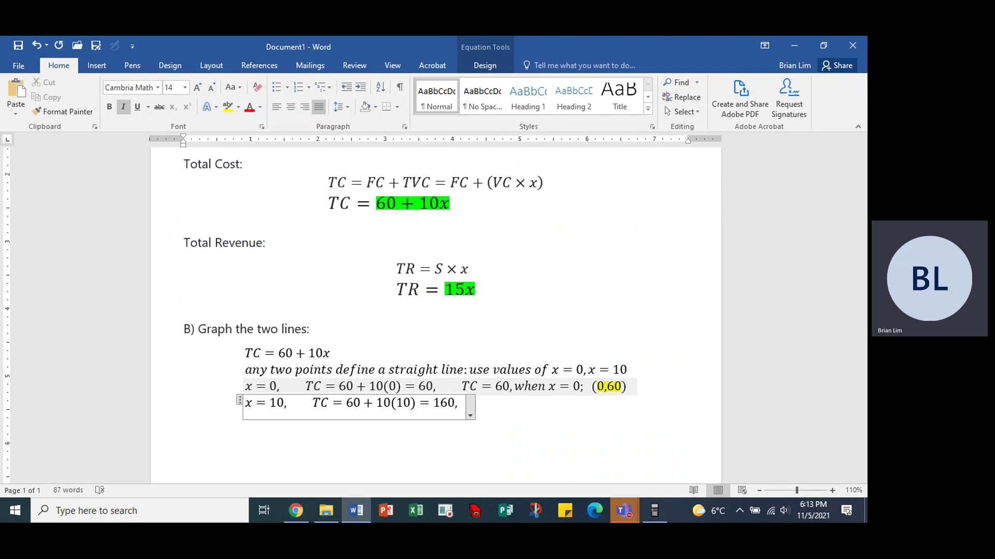
Continue the x = 10 line after a gap with "TC = 160, when x = 10;" in lowercase and the coordinate pair (10,160).
{"action": "type", "text": "    TC="}
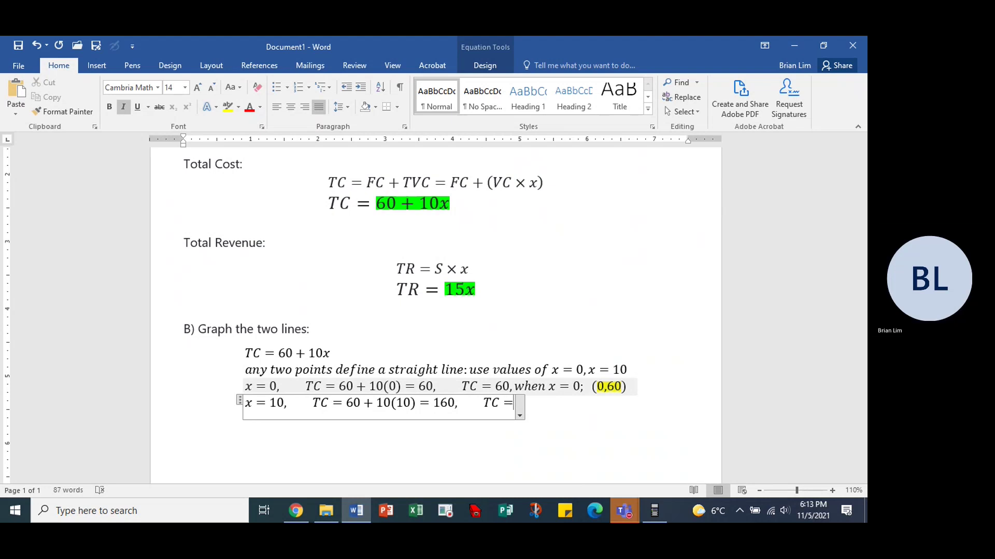
{"action": "type", "text": "160"}
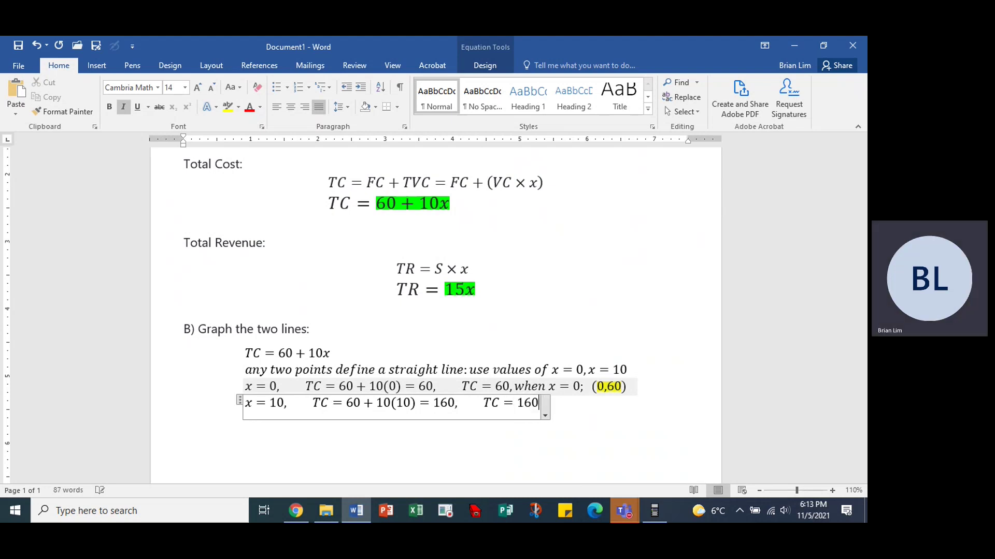
{"action": "type", "text": ",whe"}
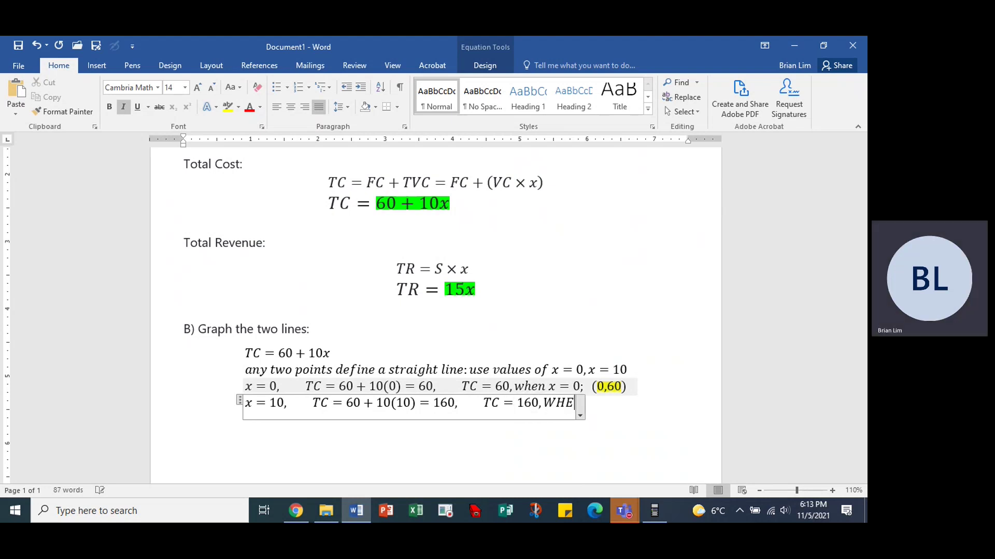
{"action": "key", "text": "BackSpace"}
{"action": "key", "text": "BackSpace"}
{"action": "key", "text": "BackSpace"}
{"action": "type", "text": "wh"}
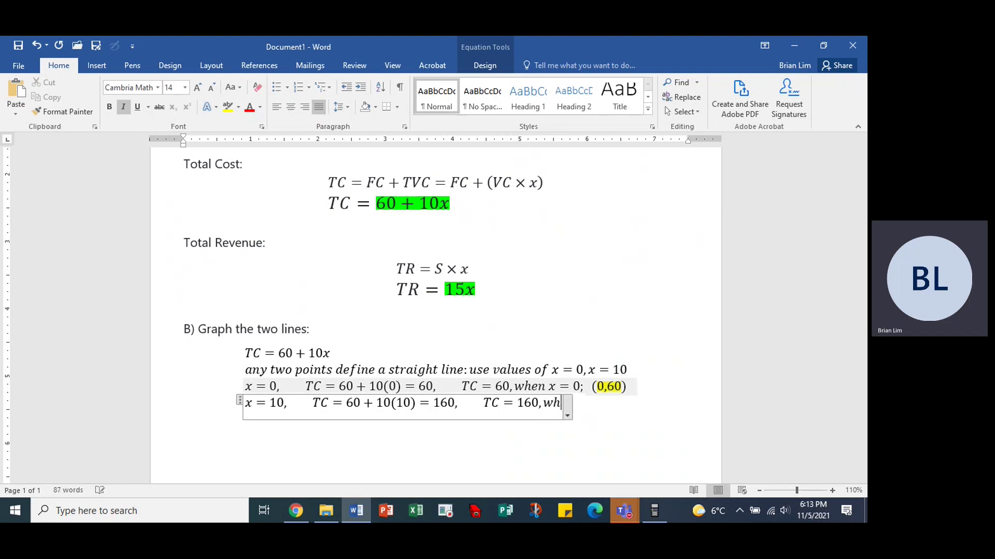
{"action": "type", "text": "en x=10;"}
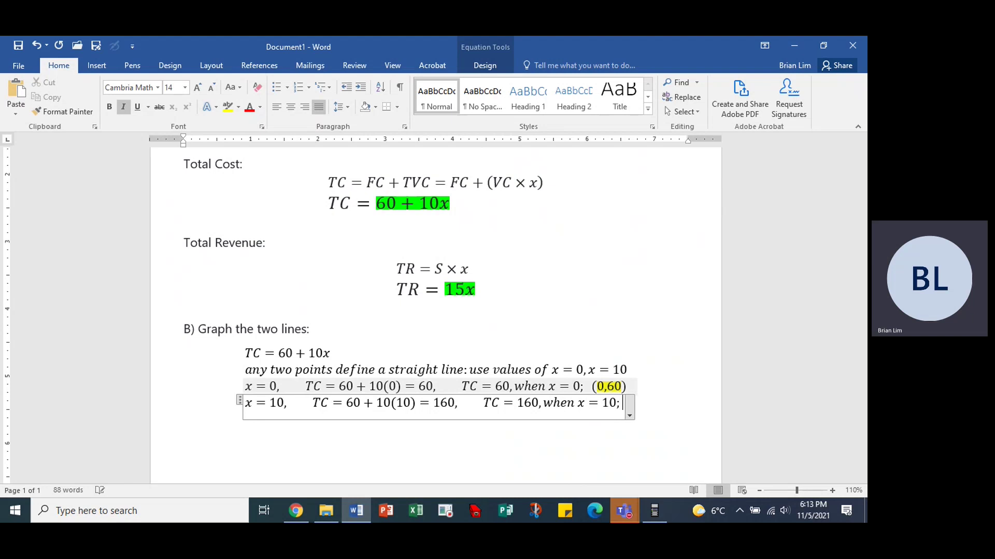
{"action": "type", "text": "( 10"}
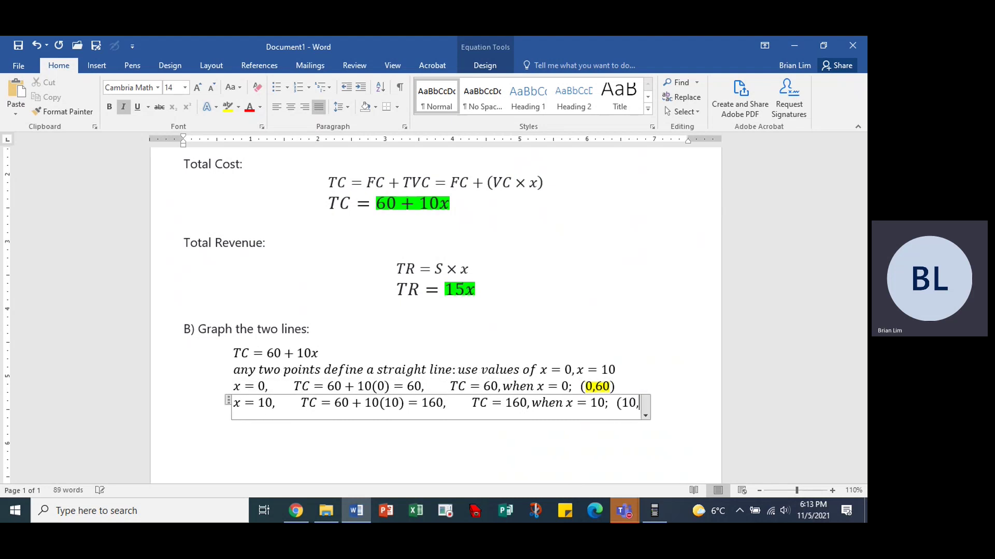
{"action": "type", "text": ",16"}
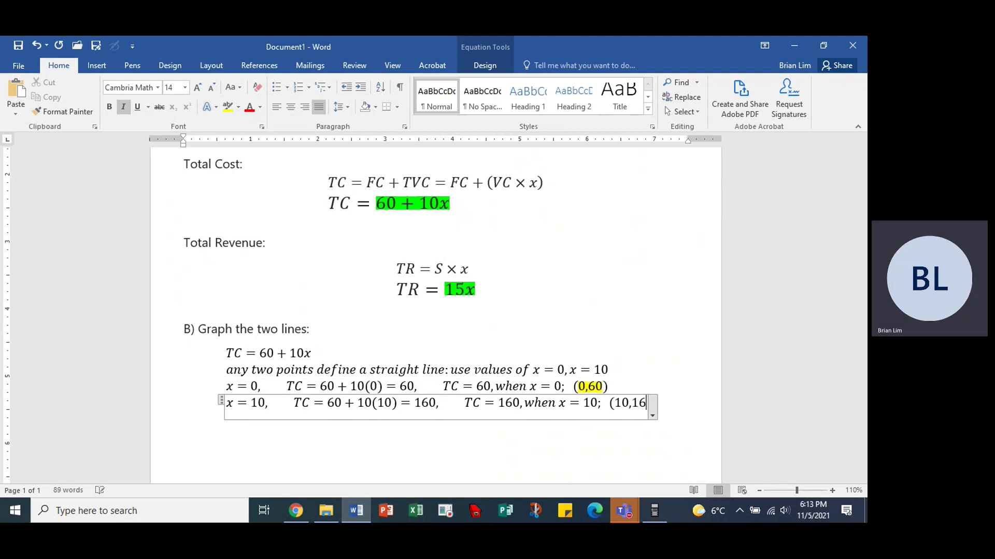
{"action": "type", "text": "0)"}
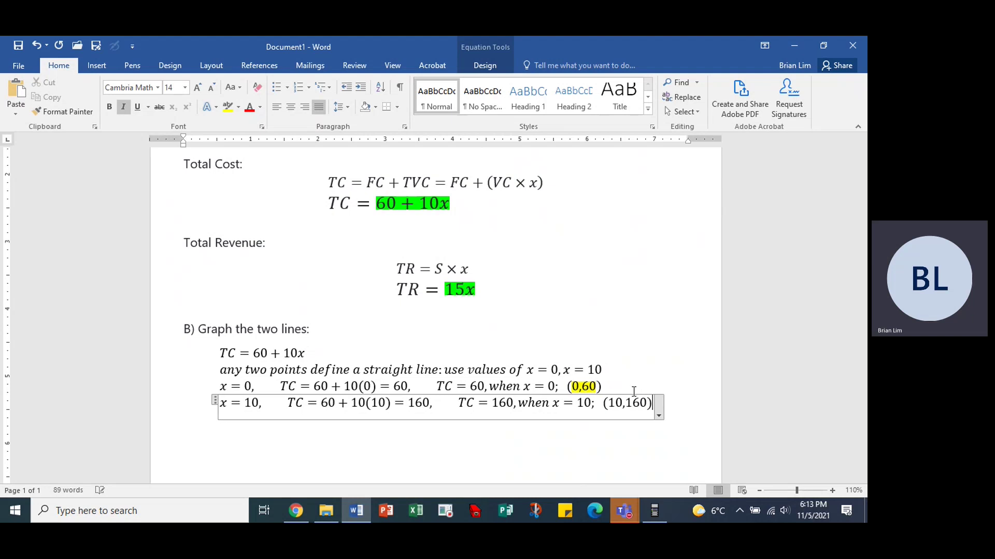